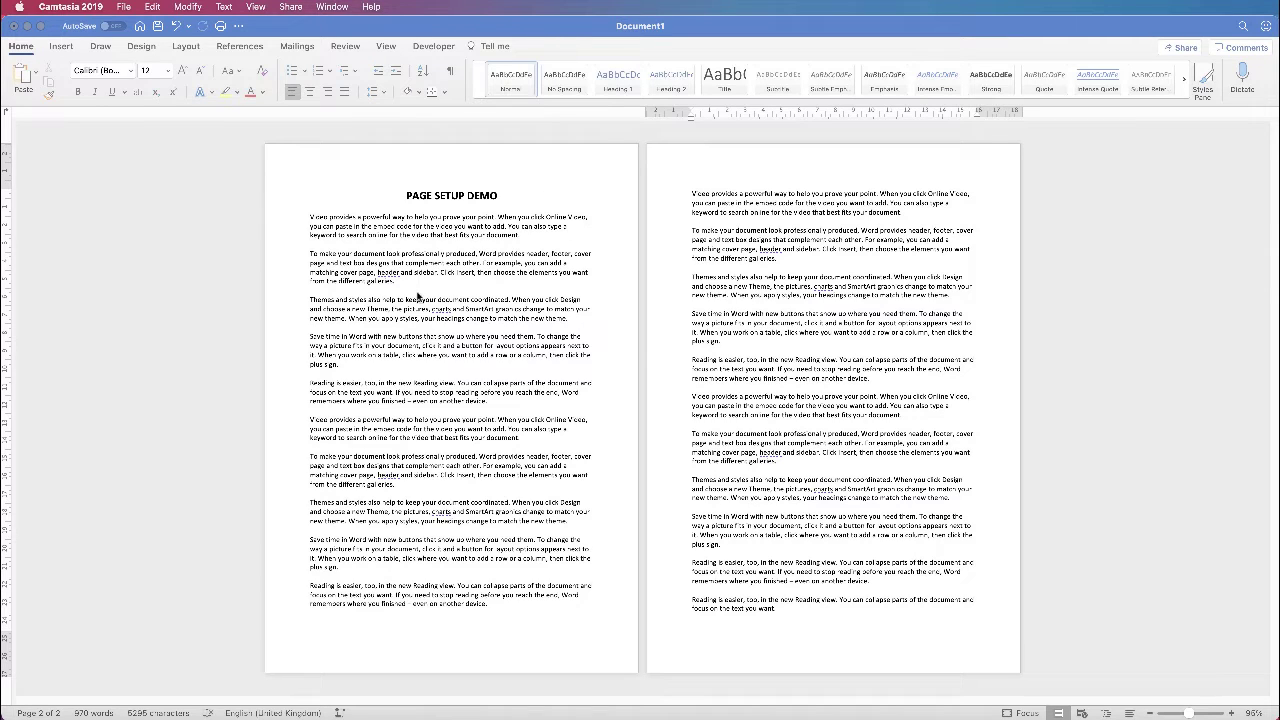
Move the right indent on the ruler from 16 cm to about 16.3 cm to widen page 1's text
click(436, 358)
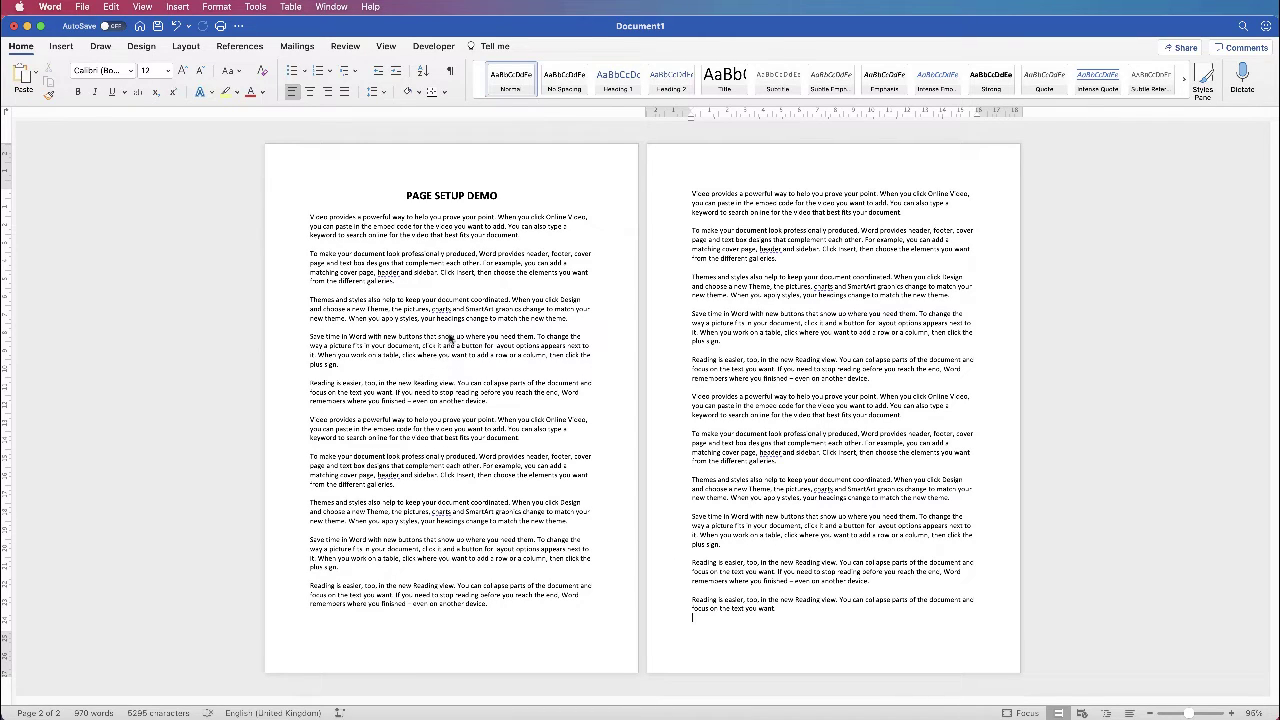
click(509, 337)
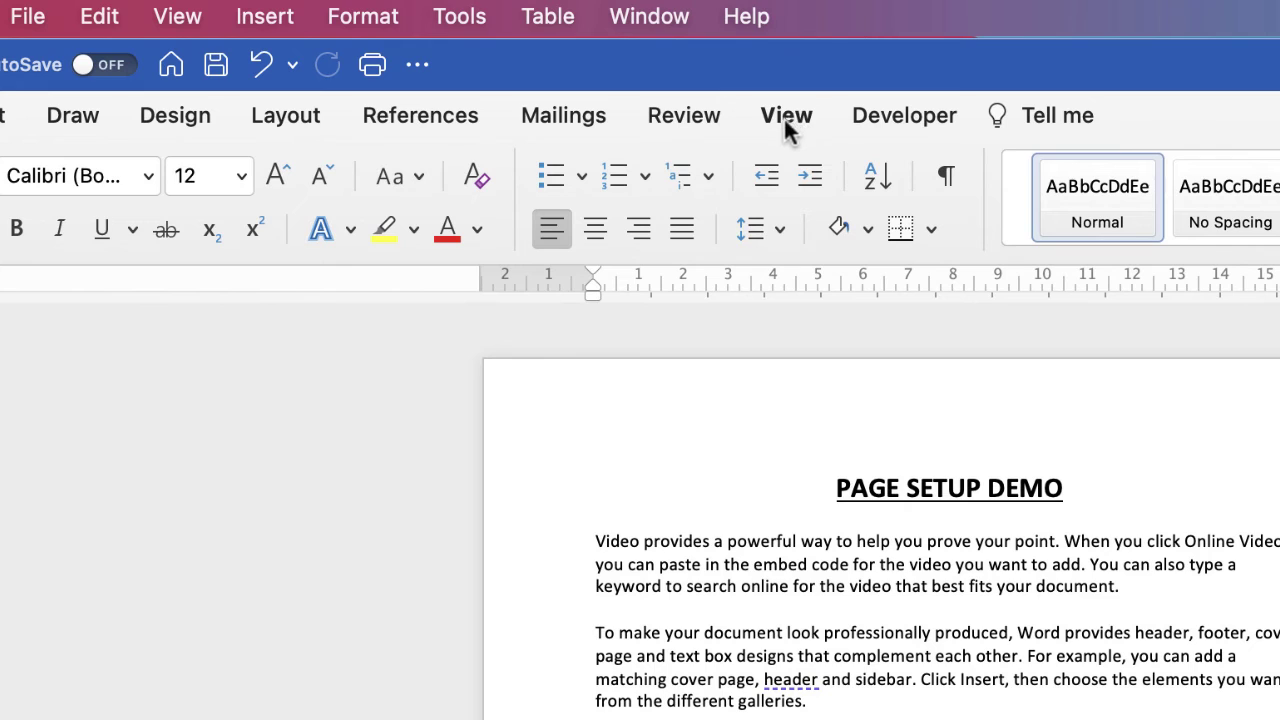
click(790, 118)
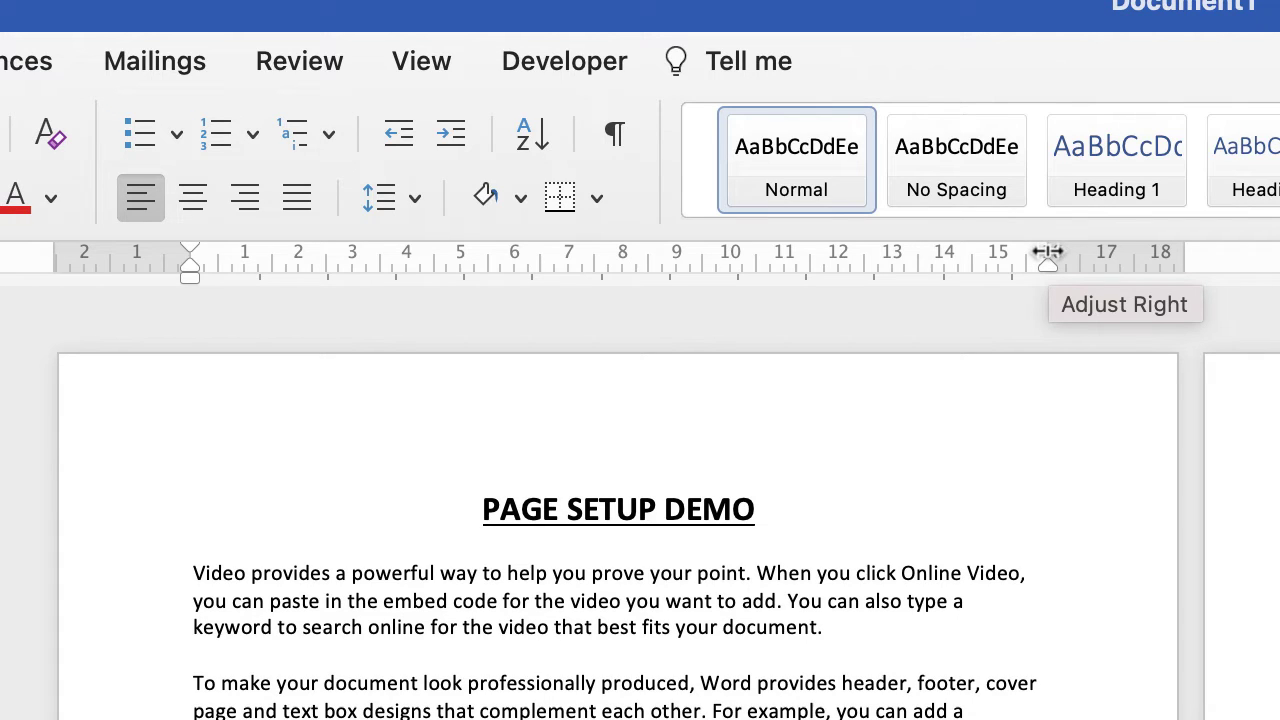
drag(1048, 252, 1046, 250)
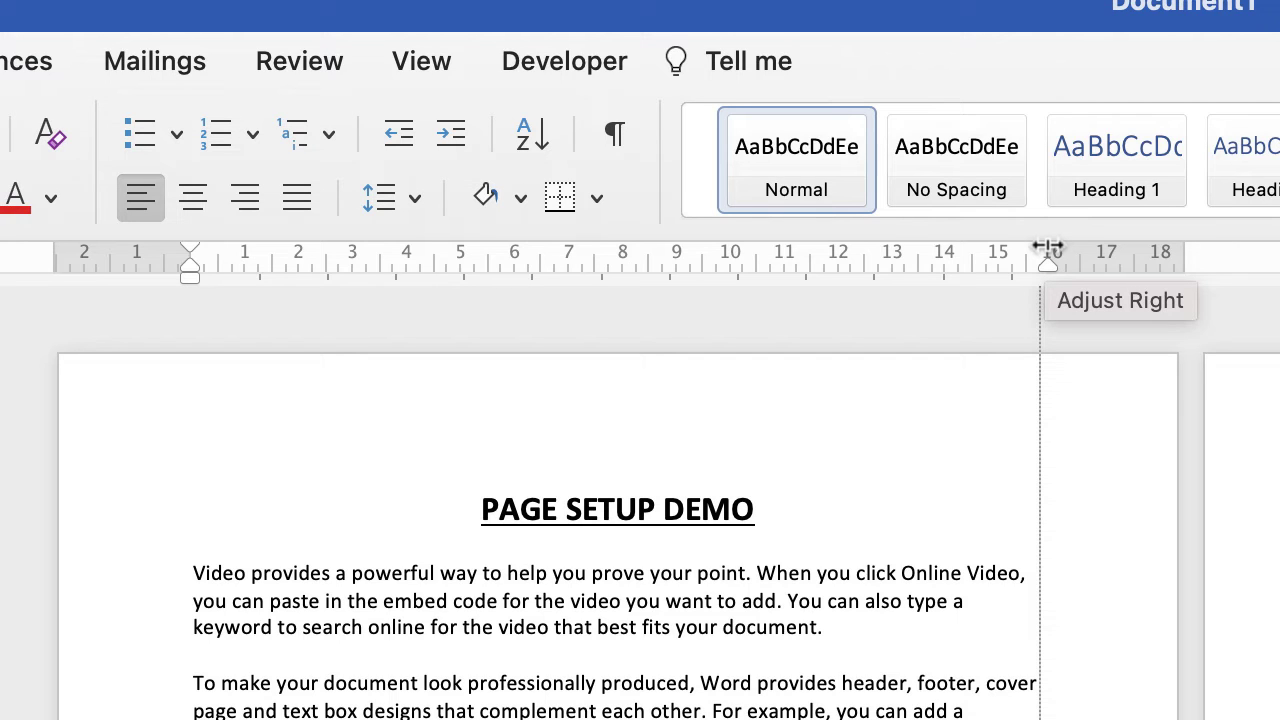
drag(1048, 249, 1116, 256)
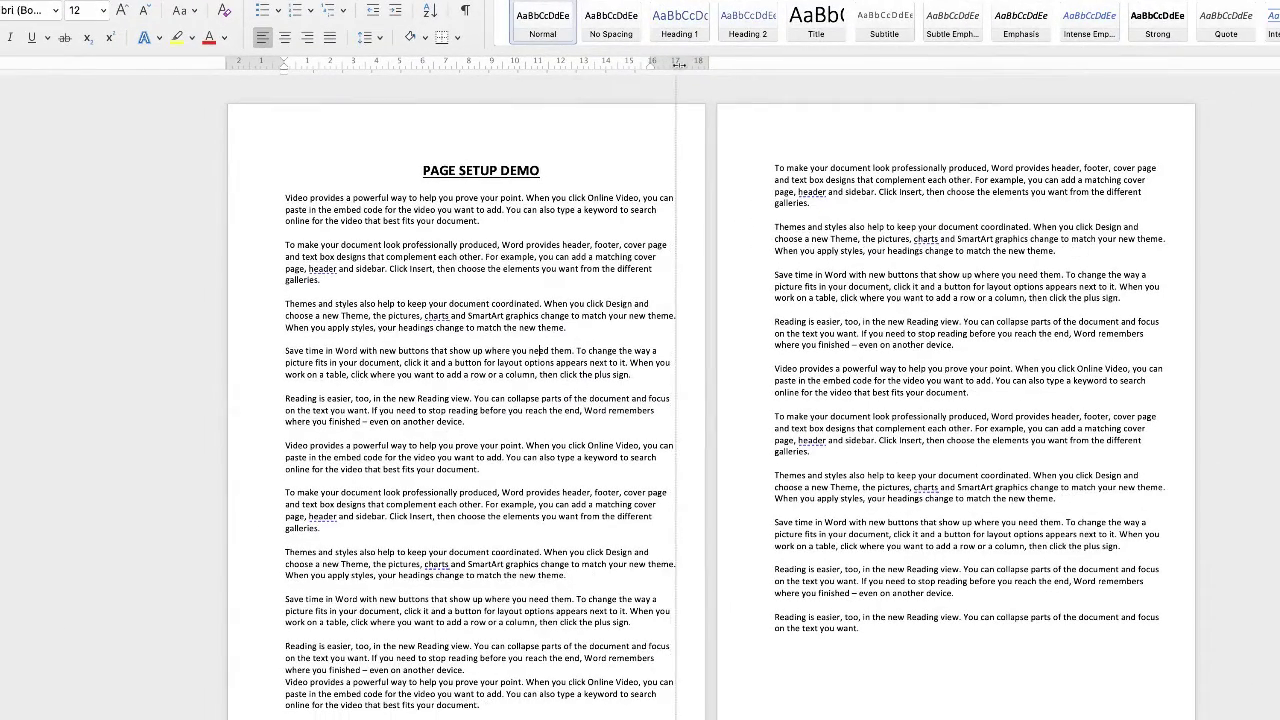
drag(678, 62, 679, 63)
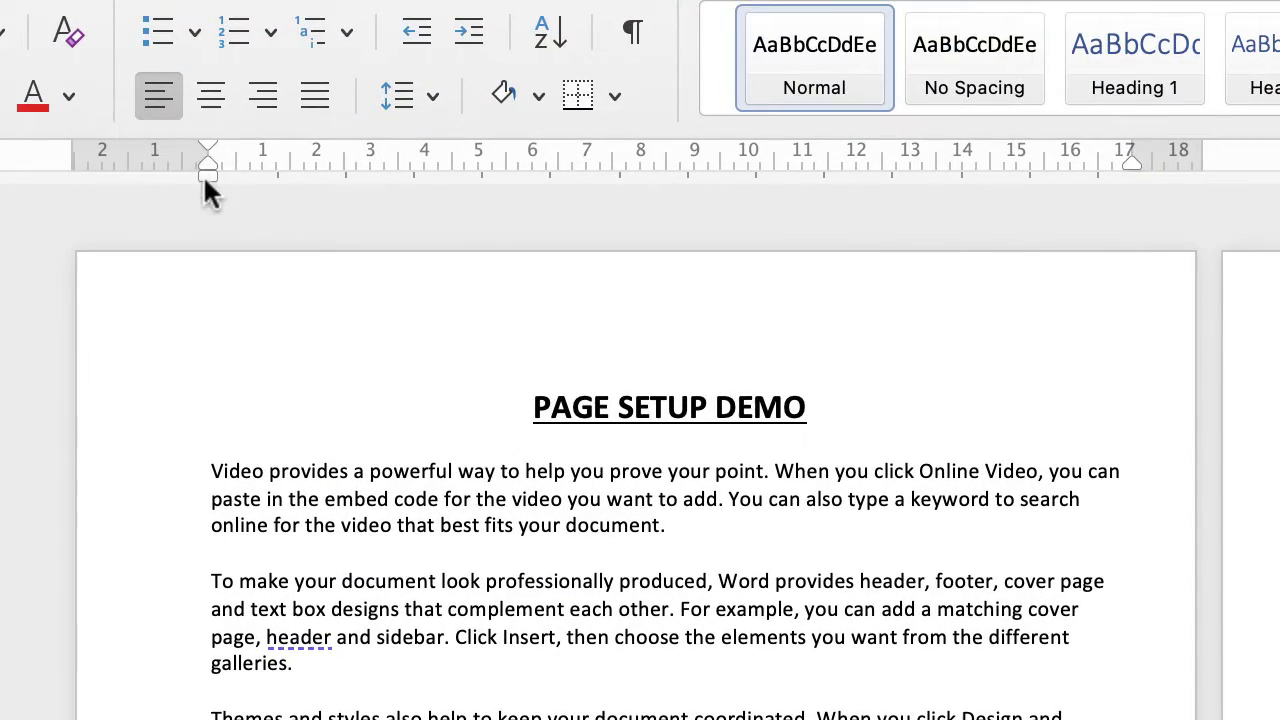
Hang-indent the 'Save time' paragraph, narrow the left margin, then return the paragraph flush left
mouse_move(205, 166)
mouse_down()
mouse_move(242, 166)
mouse_move(244, 142)
mouse_up()
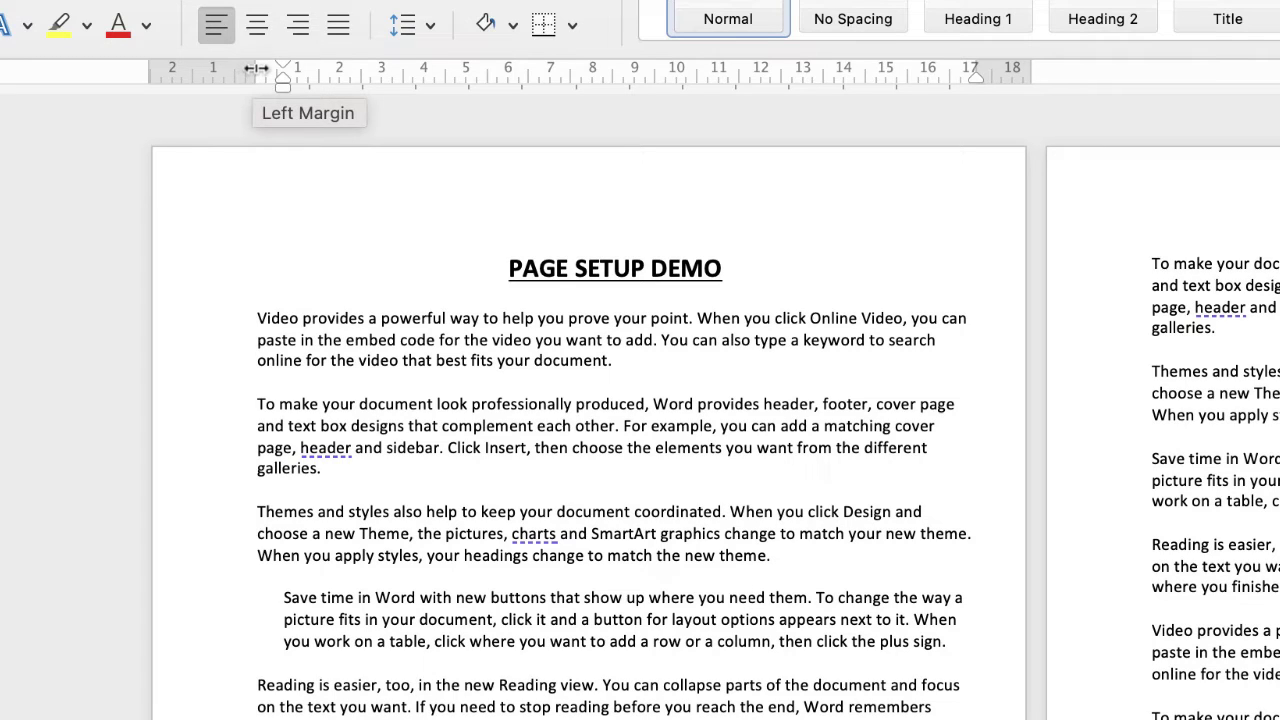
drag(257, 71, 200, 81)
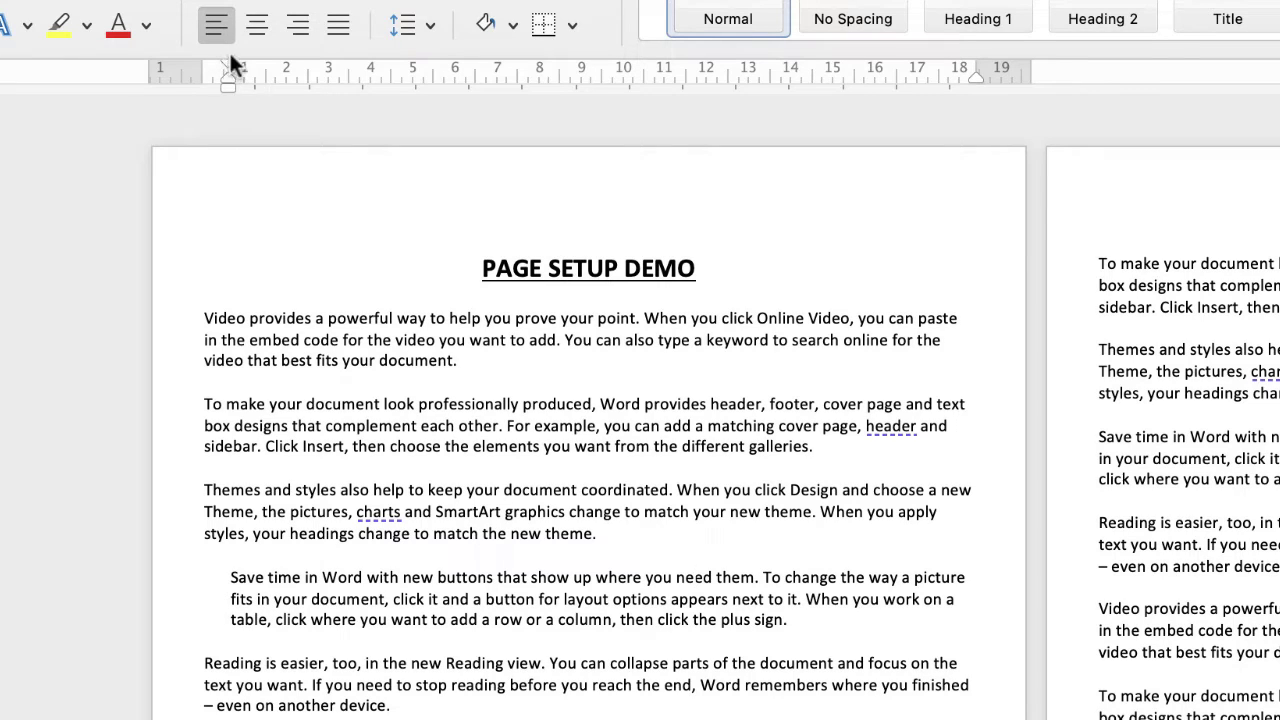
drag(227, 79, 199, 81)
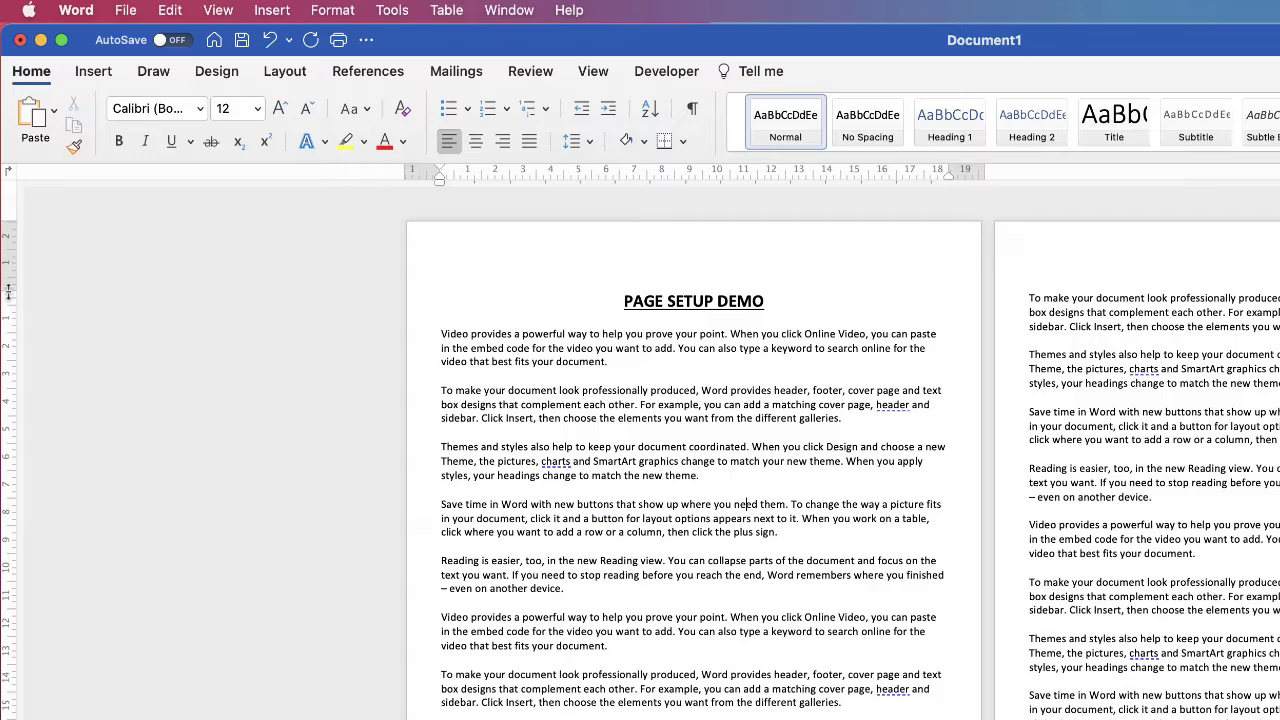
Adjust the top and bottom margins on the vertical ruler, lowering the bottom margin
drag(8, 292, 6, 259)
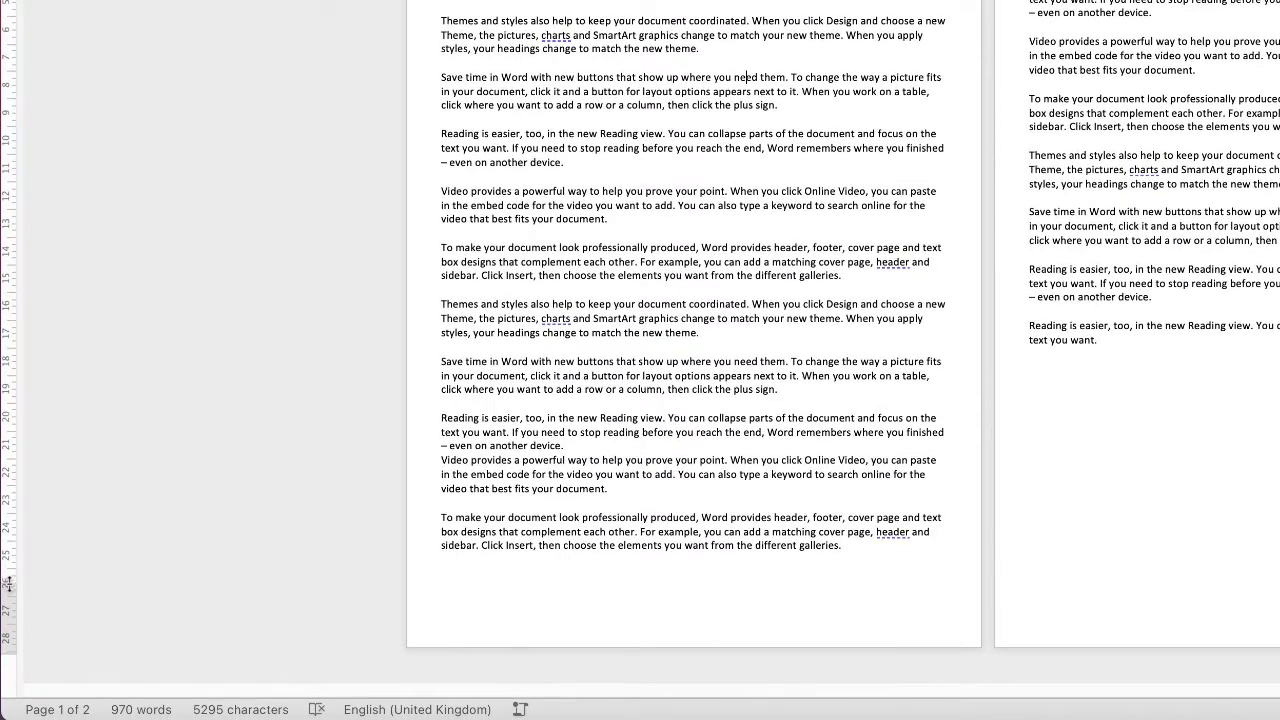
mouse_move(13, 590)
mouse_down()
mouse_move(17, 643)
mouse_move(23, 621)
mouse_move(25, 632)
mouse_move(40, 625)
mouse_up()
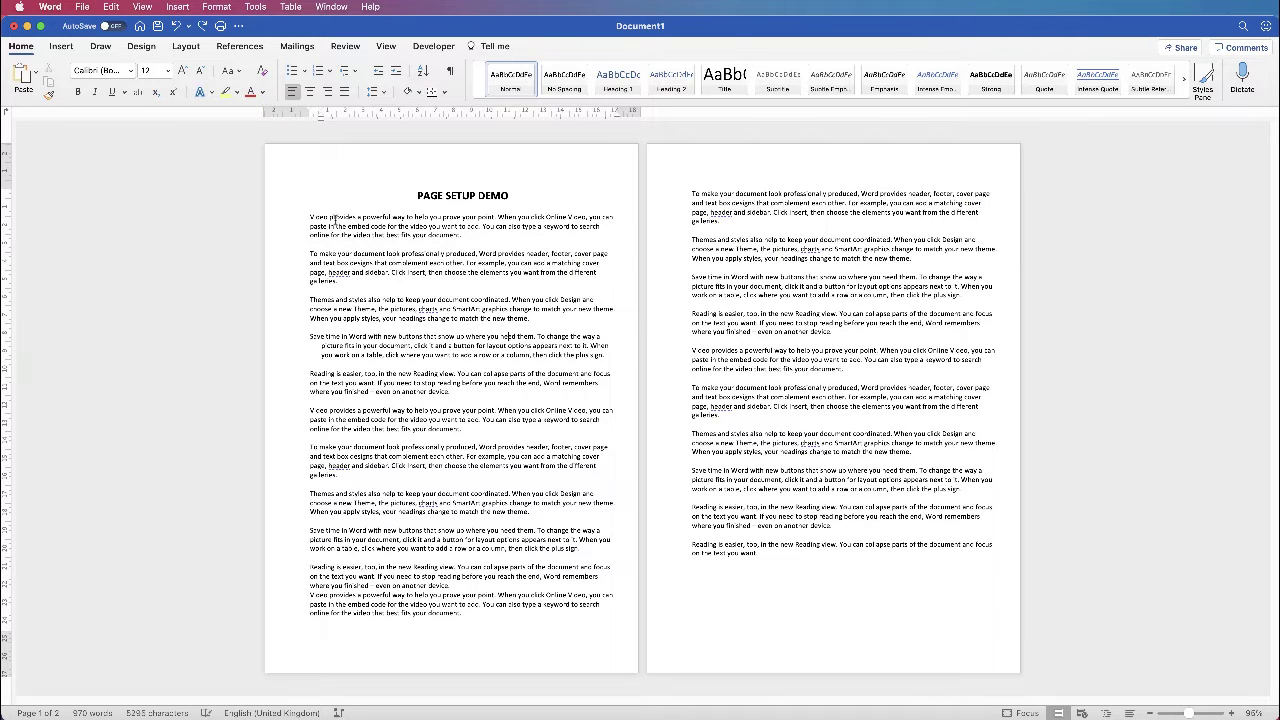
Undo the 'Save time' hanging indent and apply the Narrow margin preset
key(ctrl+z)
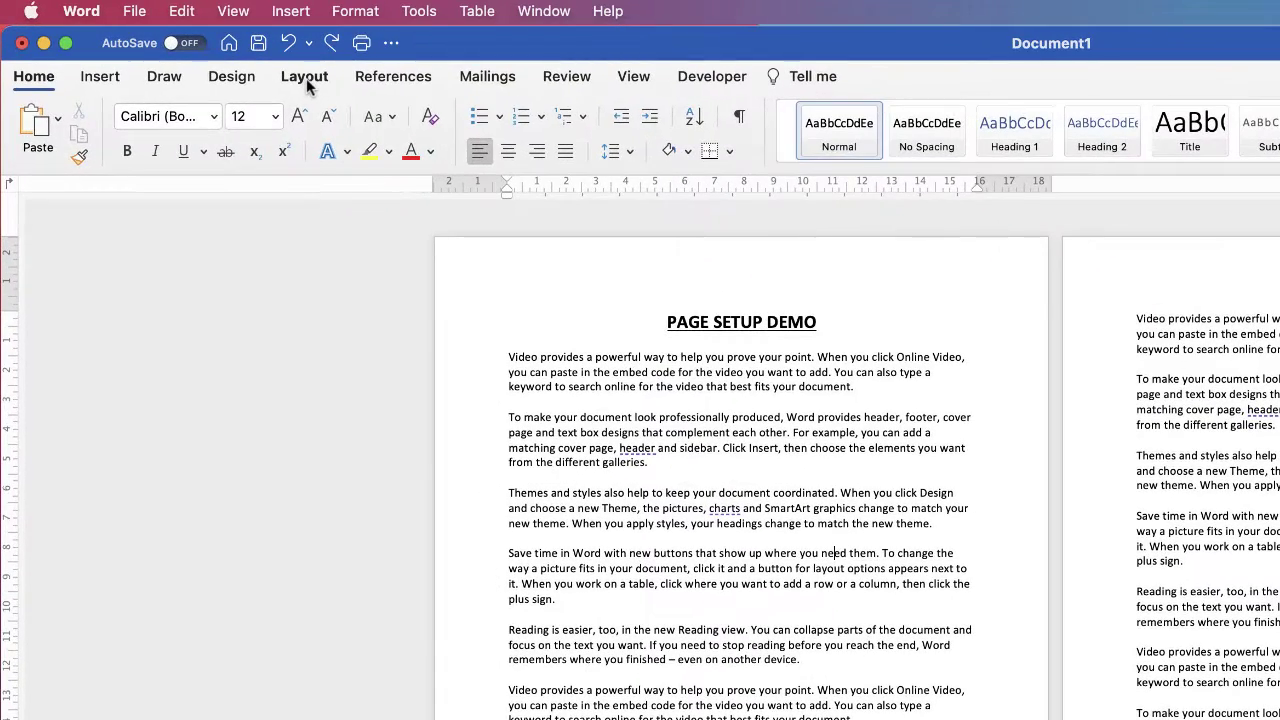
click(307, 87)
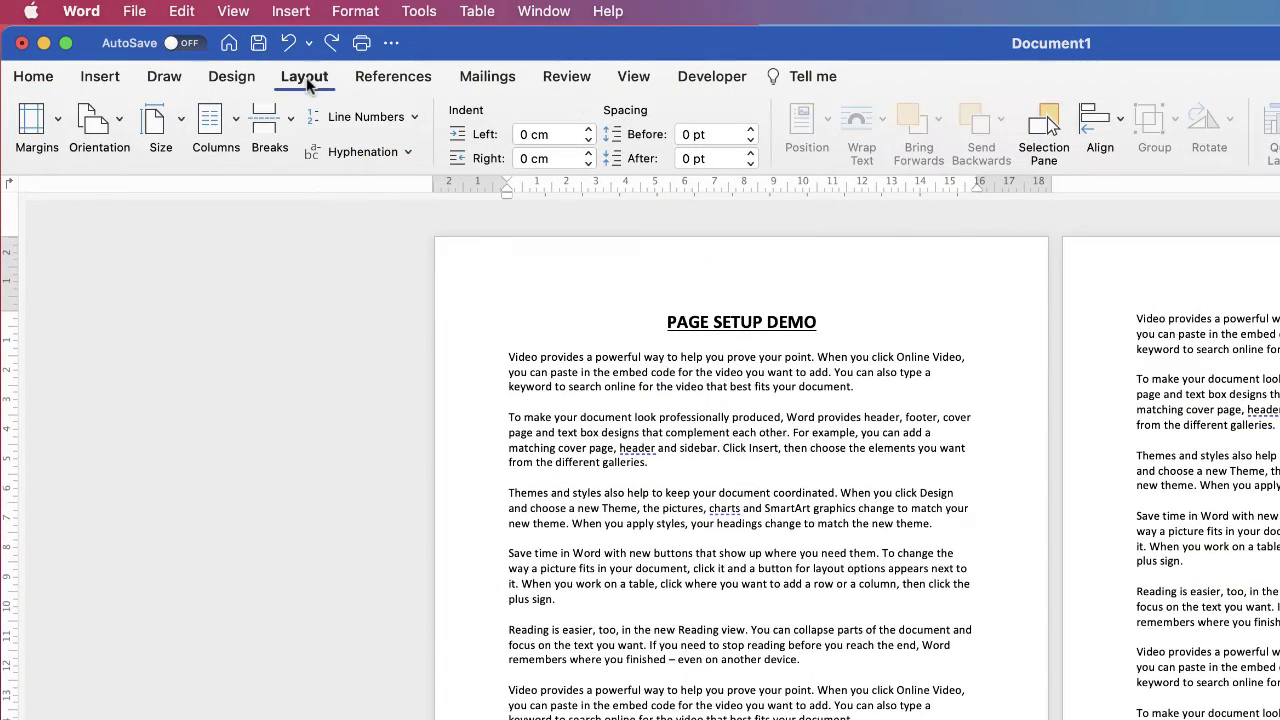
click(58, 120)
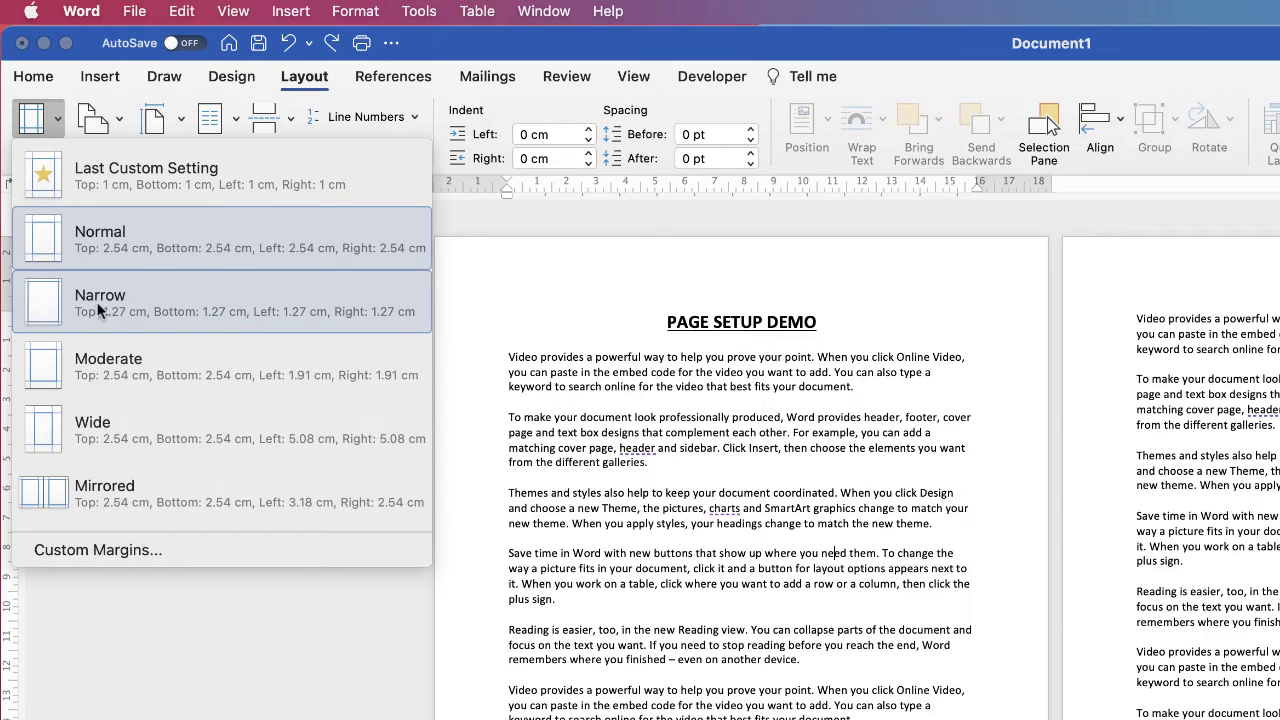
click(173, 309)
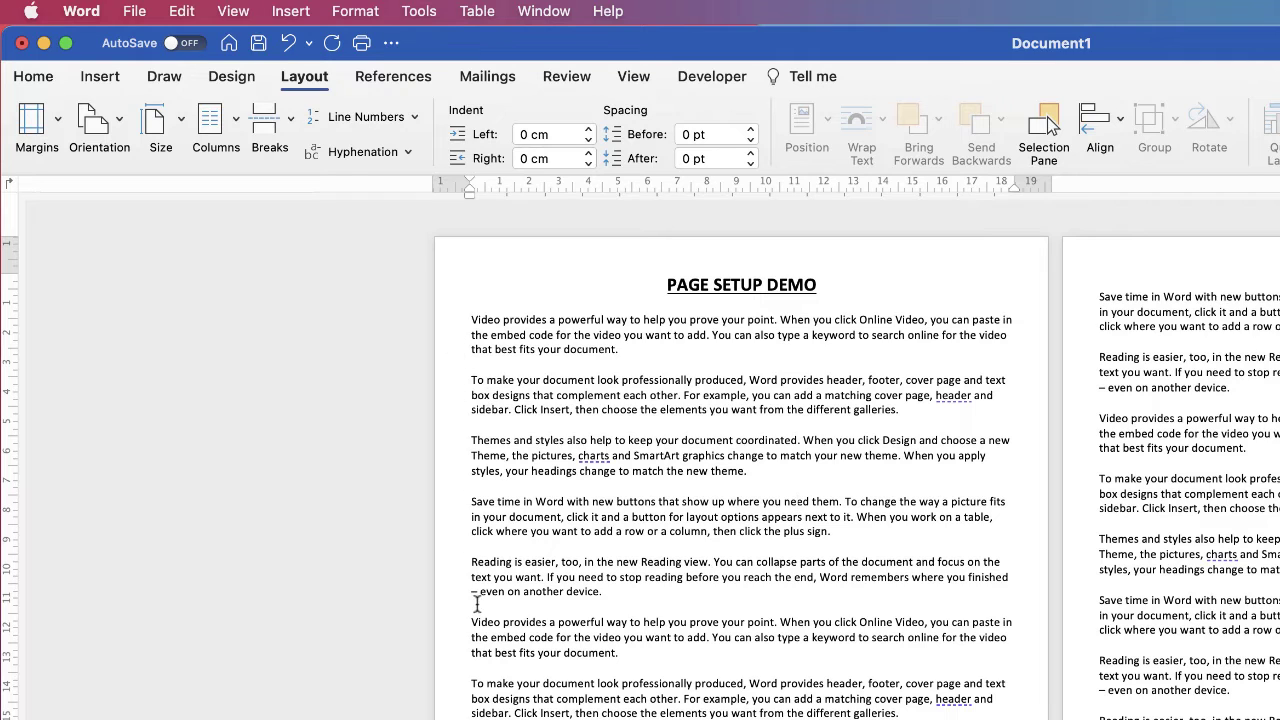
Undo the Narrow margins and bring up the Custom Margins settings
key(super+z)
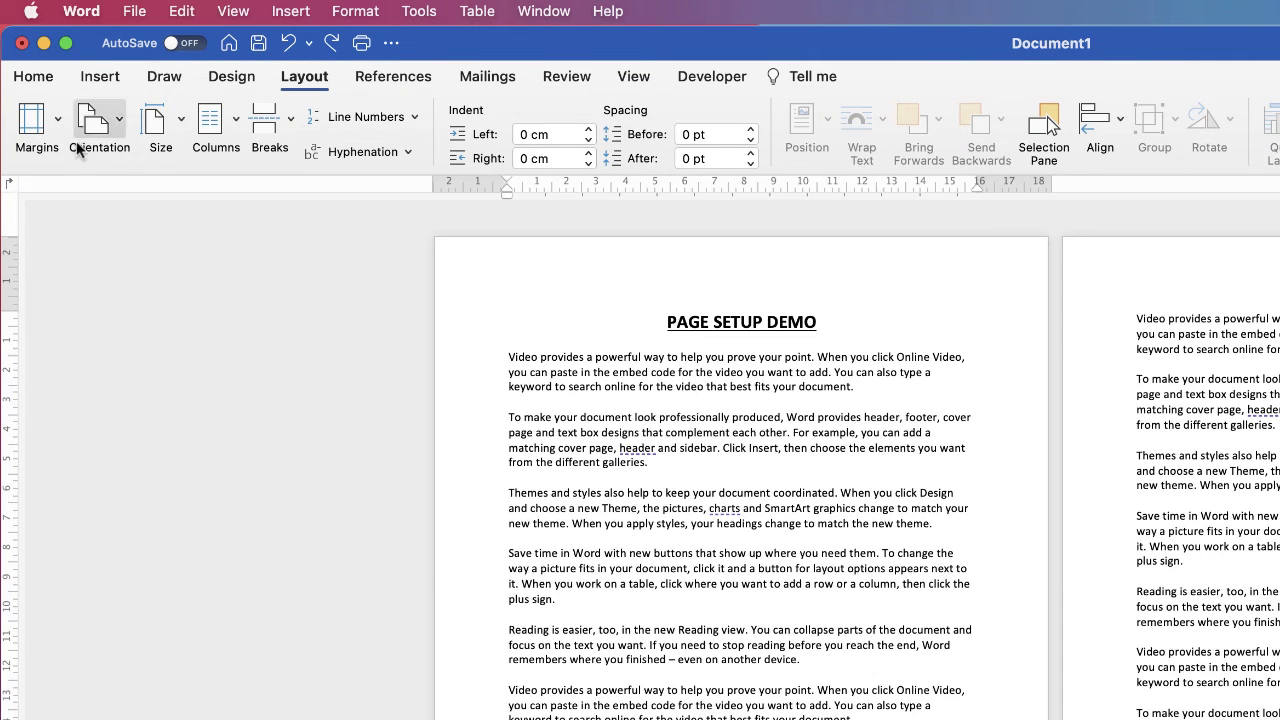
click(56, 123)
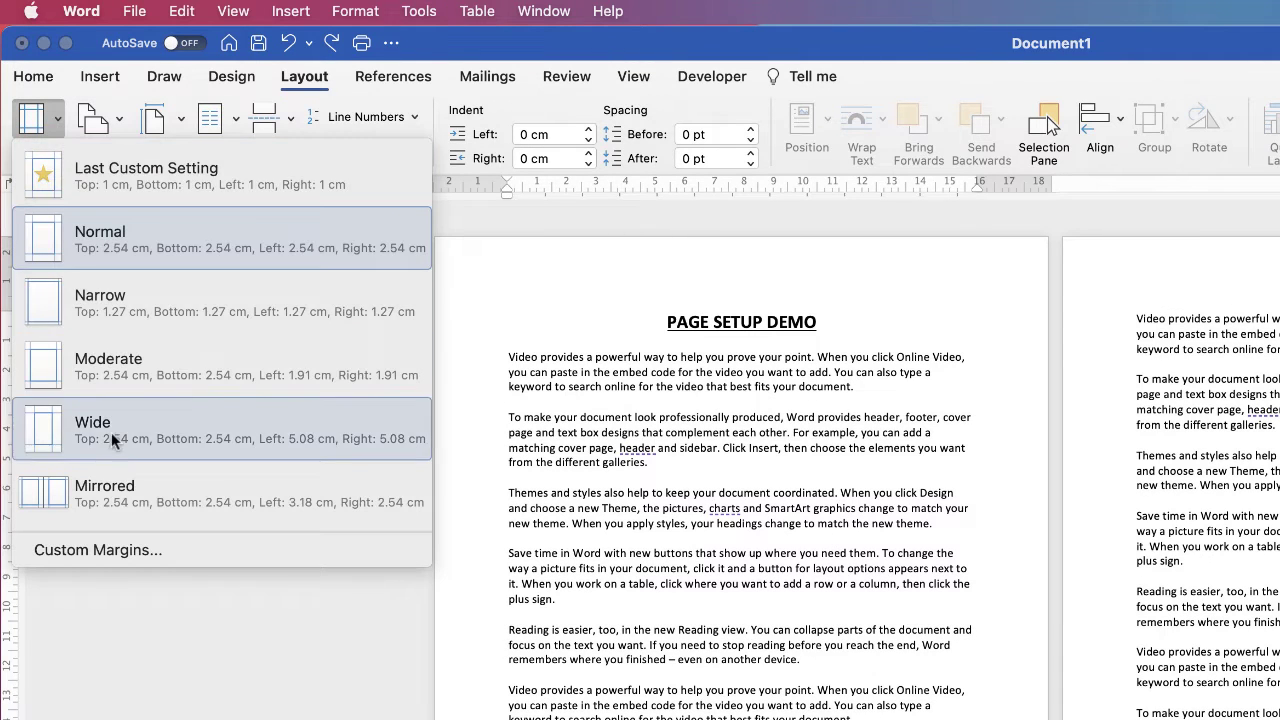
click(103, 551)
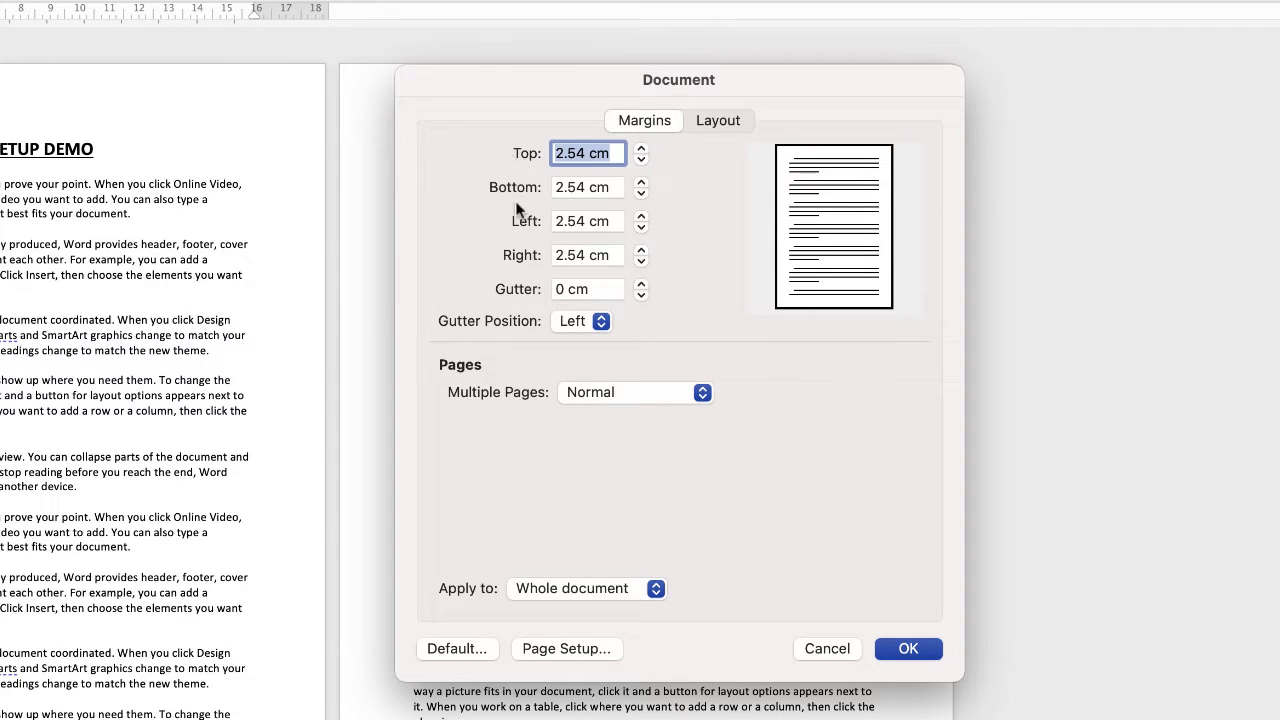
Set the top margin to 1 cm in the Document dialog
click(641, 149)
click(641, 149)
click(641, 149)
click(641, 149)
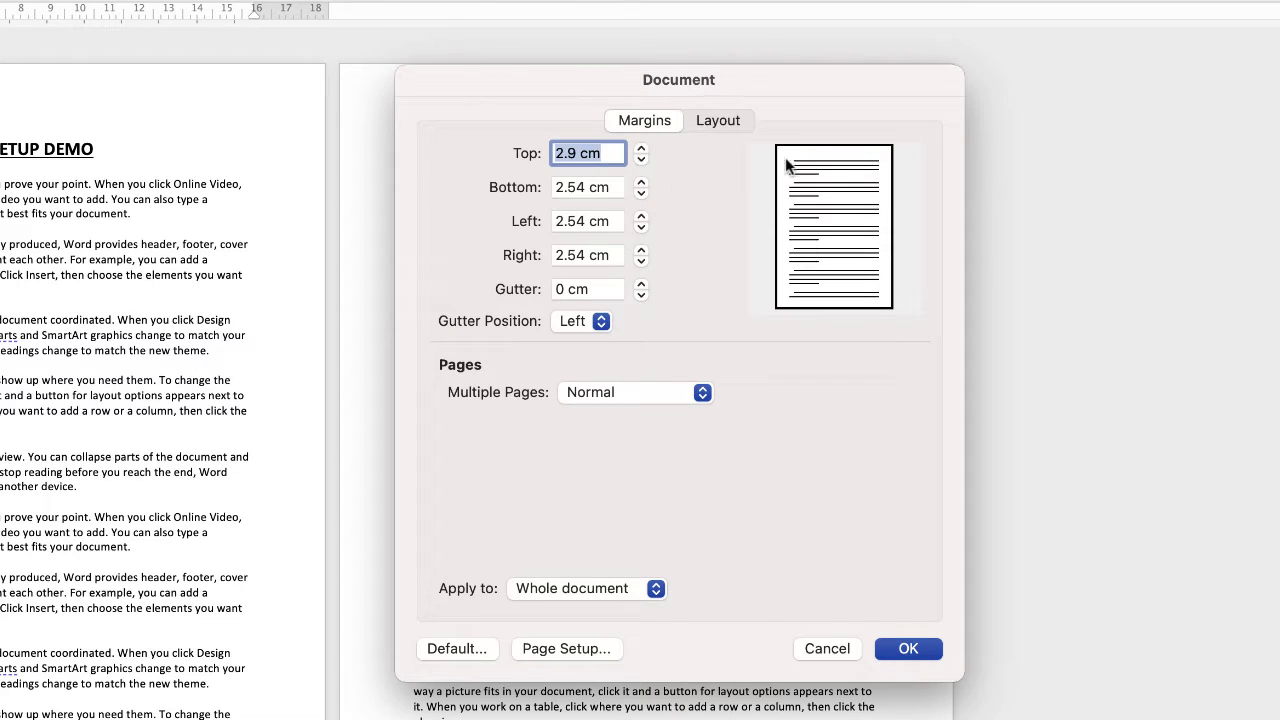
click(642, 149)
click(642, 149)
click(642, 149)
click(642, 149)
click(642, 149)
click(642, 149)
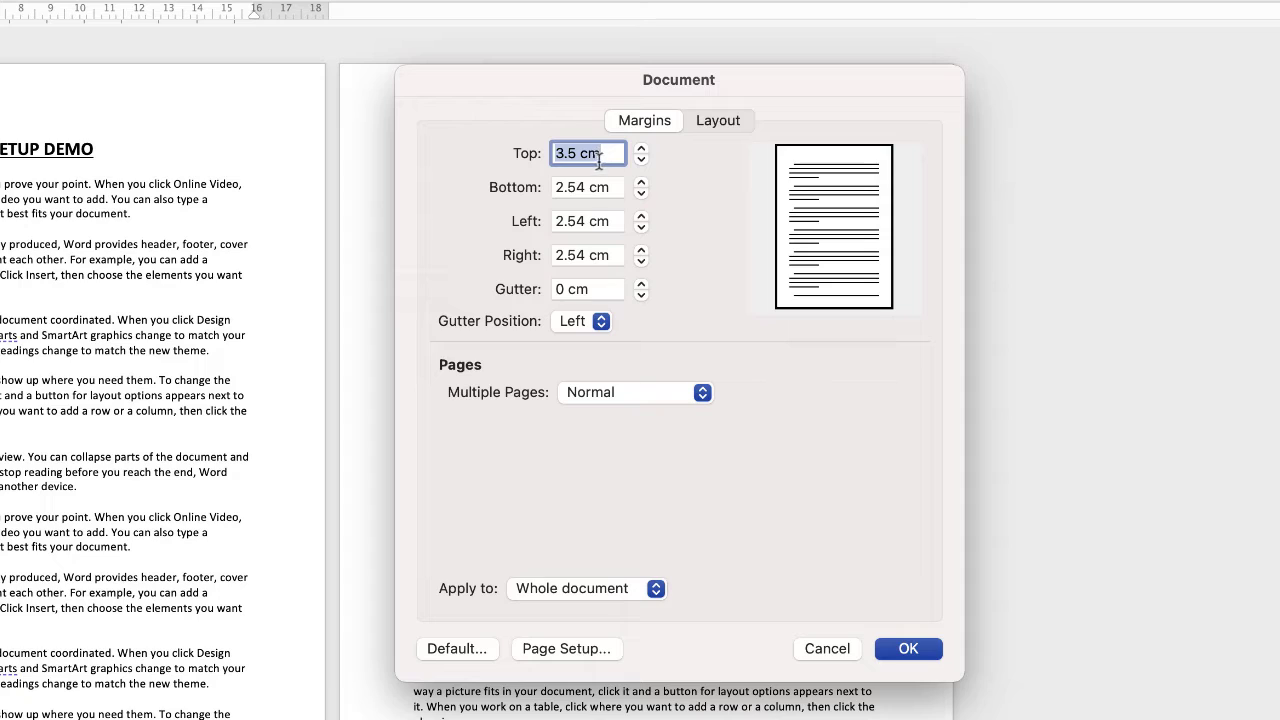
text(1)
key(Tab)
Set bottom, left and right margins to 1 cm, keeping them despite the printable-area warning
text(1)
key(Tab)
text(1)
key(Tab)
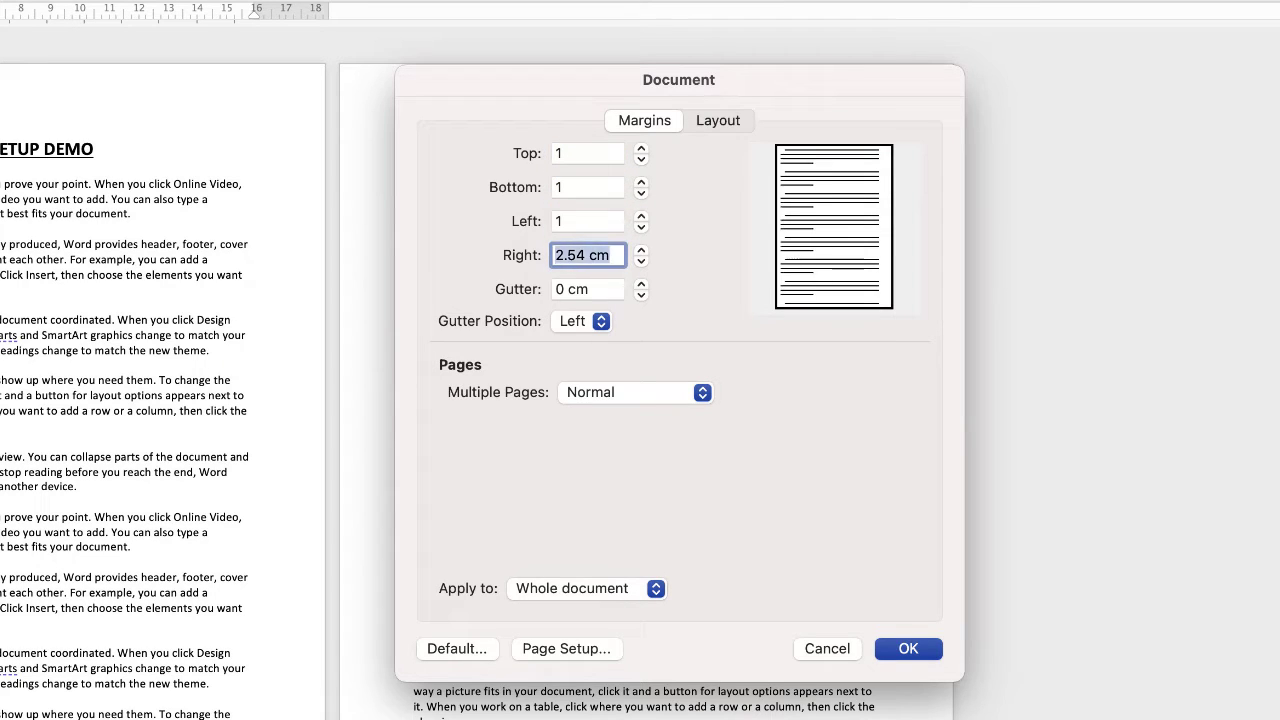
text(1)
key(Return)
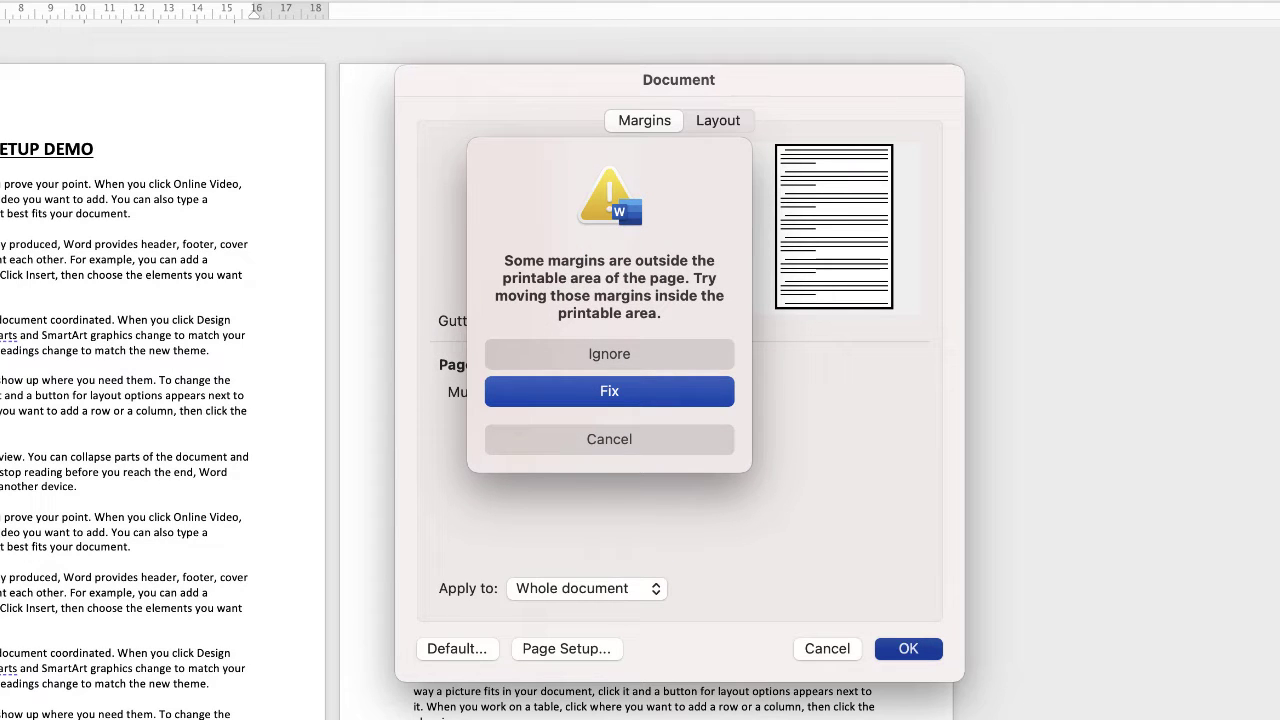
click(609, 354)
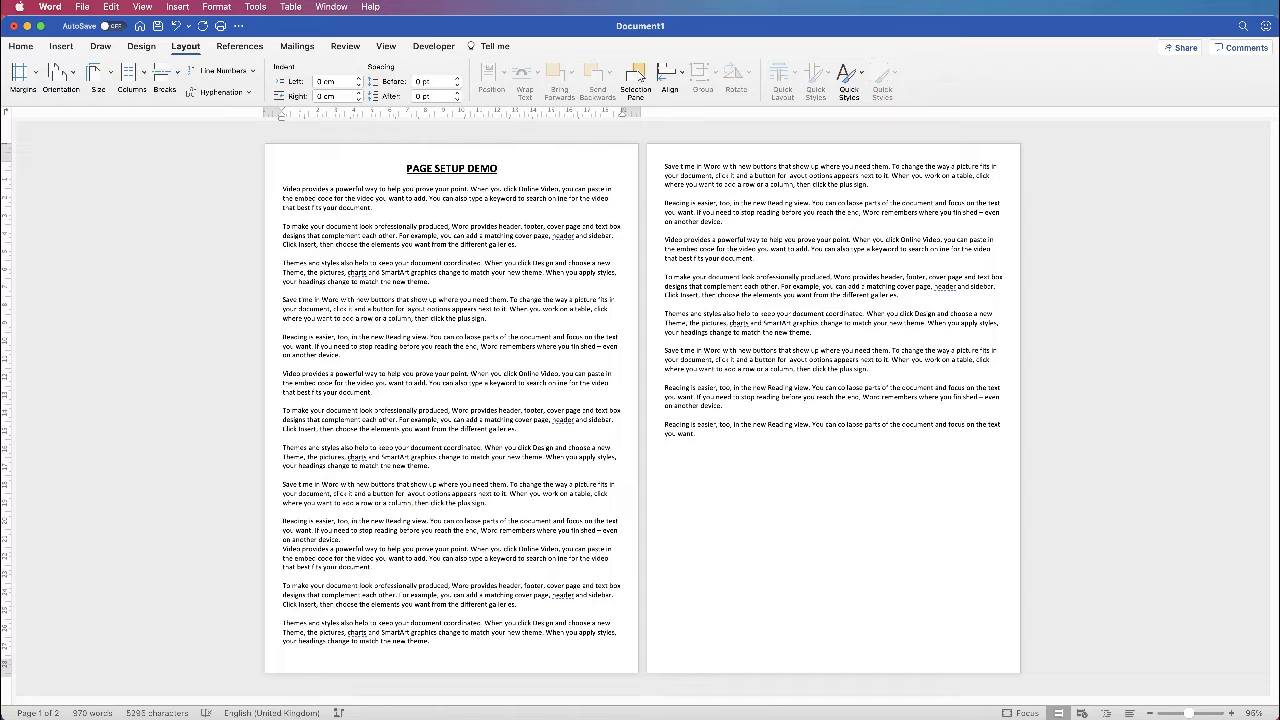
Undo the 1 cm margins, restoring the standard 2.54 cm margins
key(super+z)
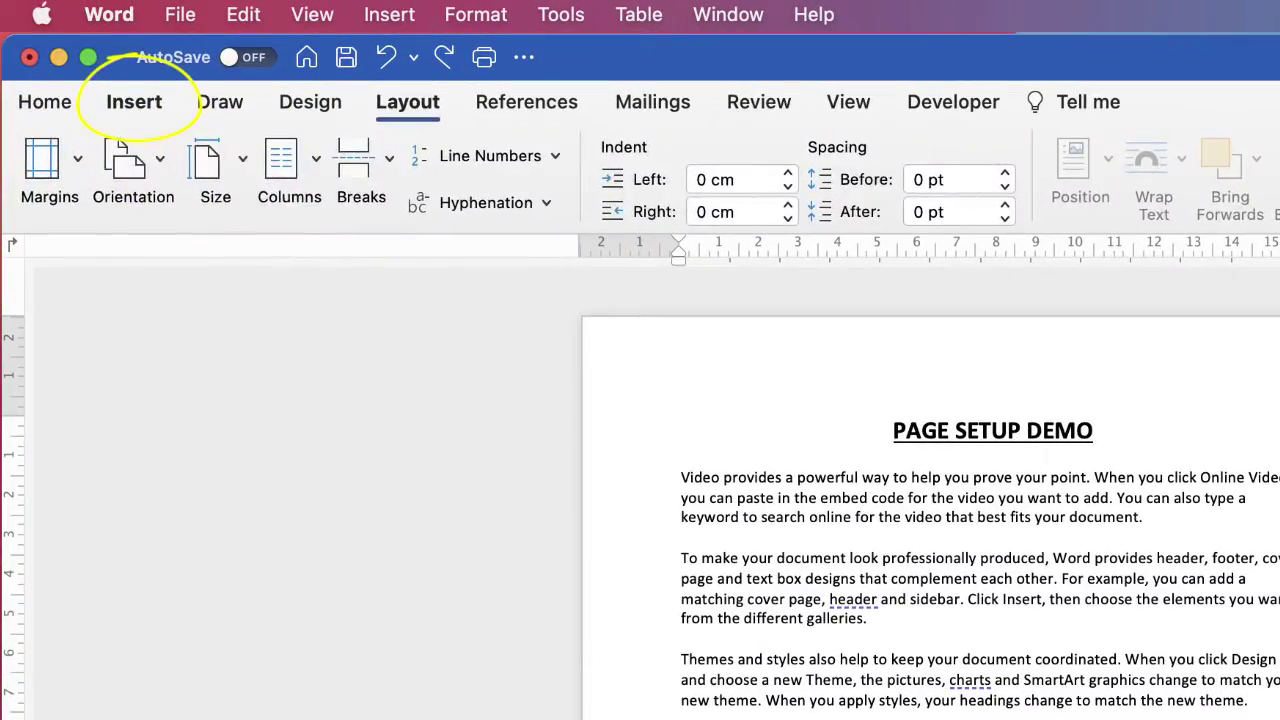
Browse the built-in header designs on the Insert tab, then dismiss the list without choosing one
click(134, 101)
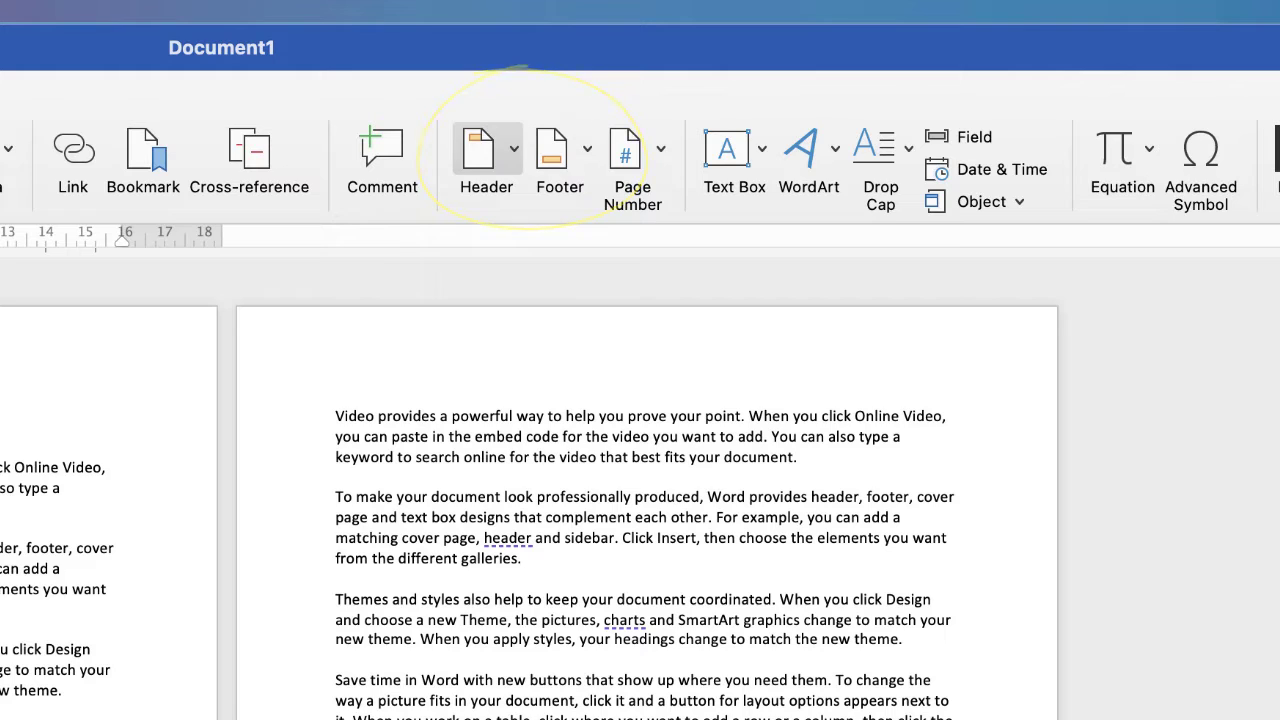
click(486, 160)
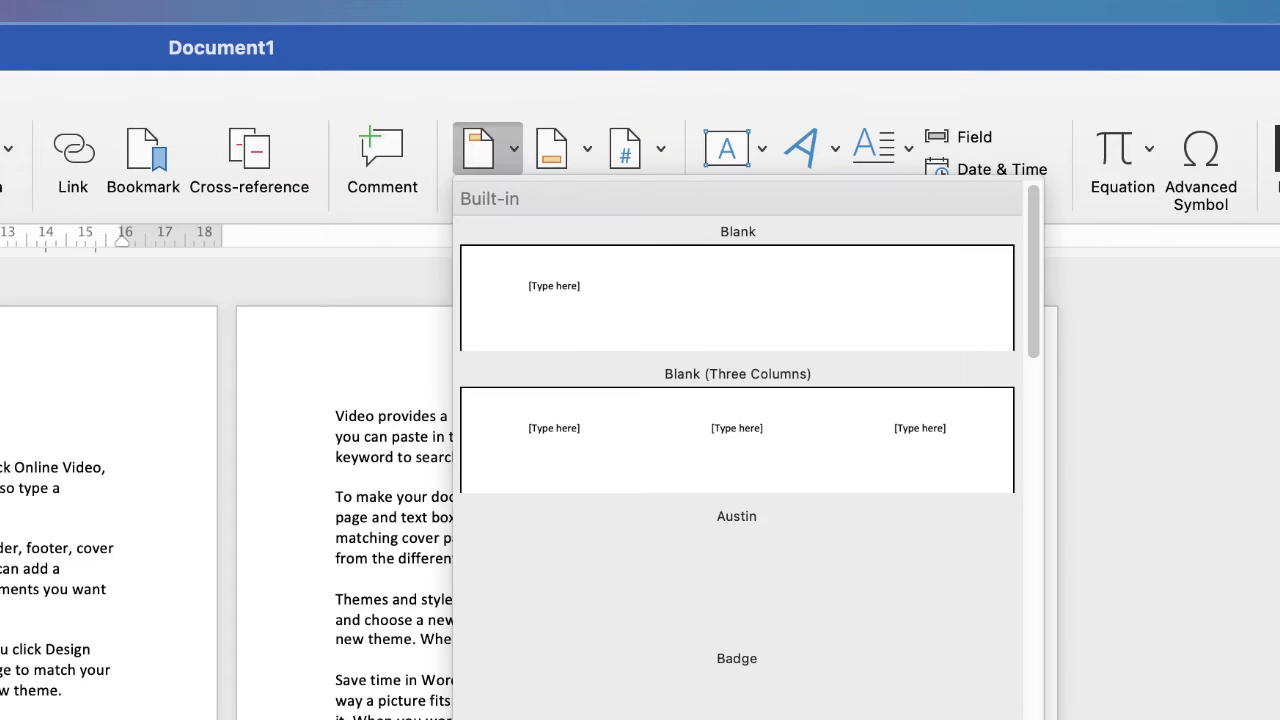
scroll(737, 450, down, 10)
scroll(737, 450, down, 8)
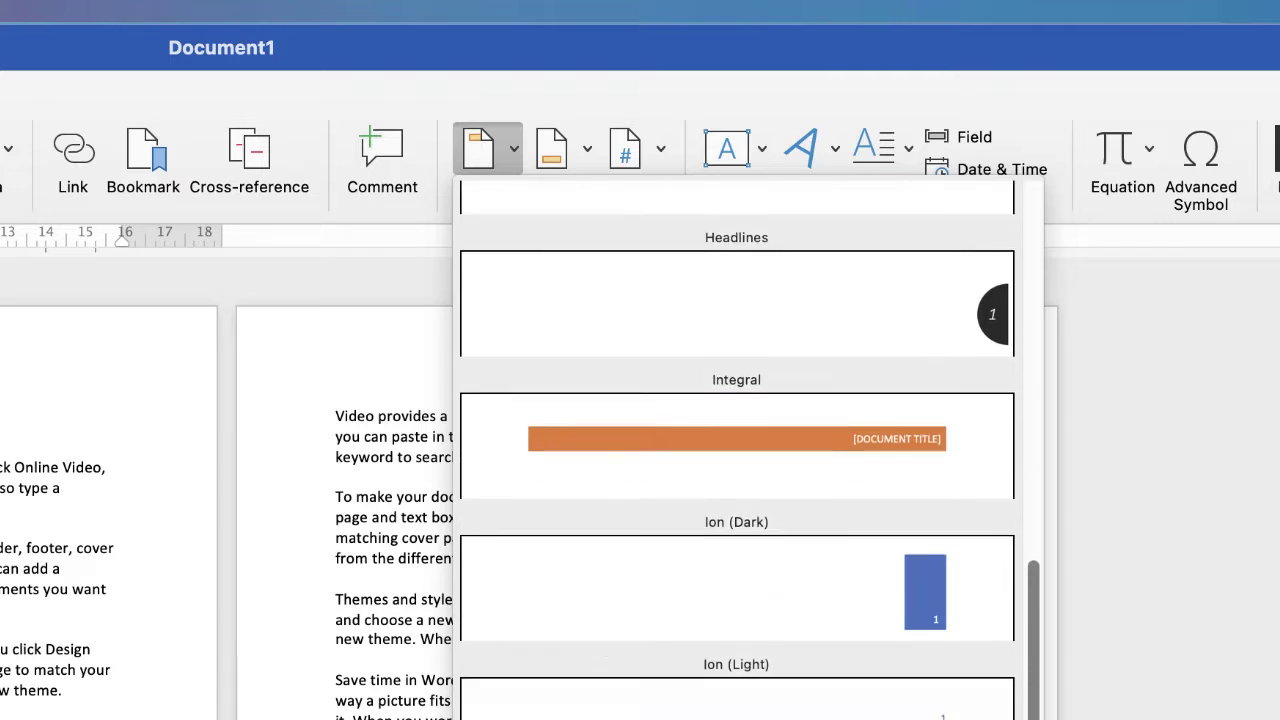
scroll(737, 450, up, 20)
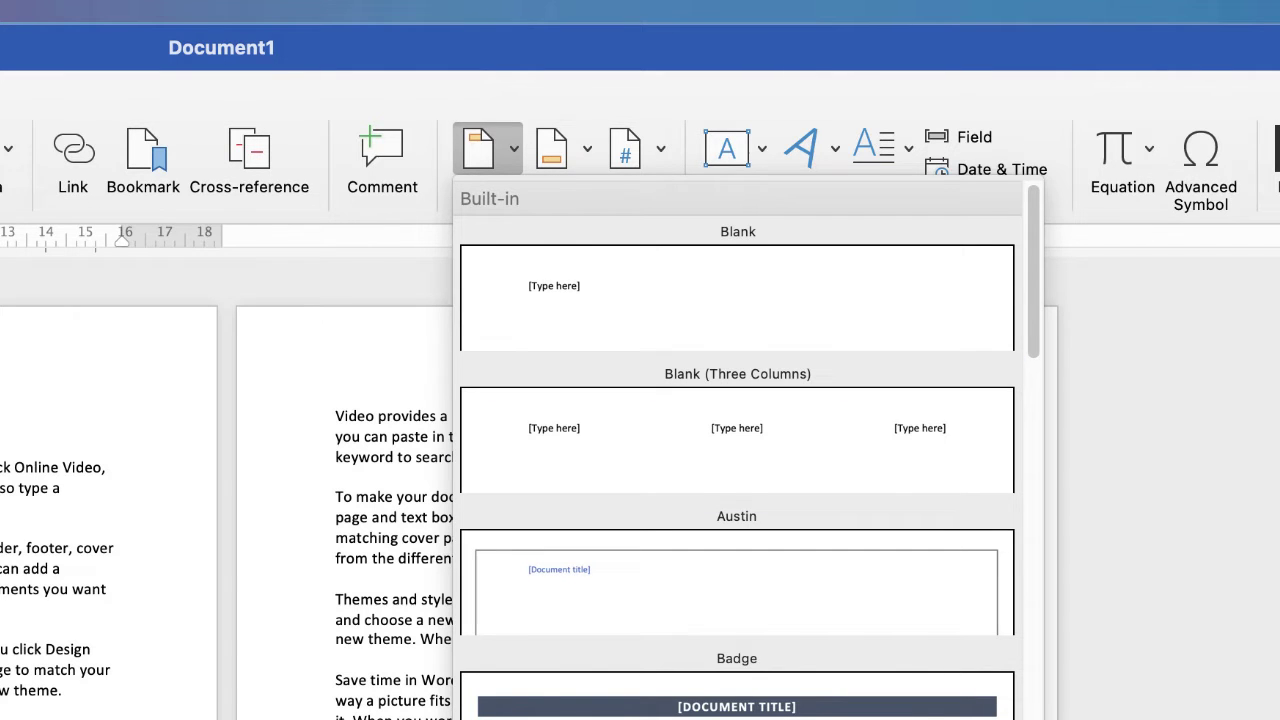
key(Escape)
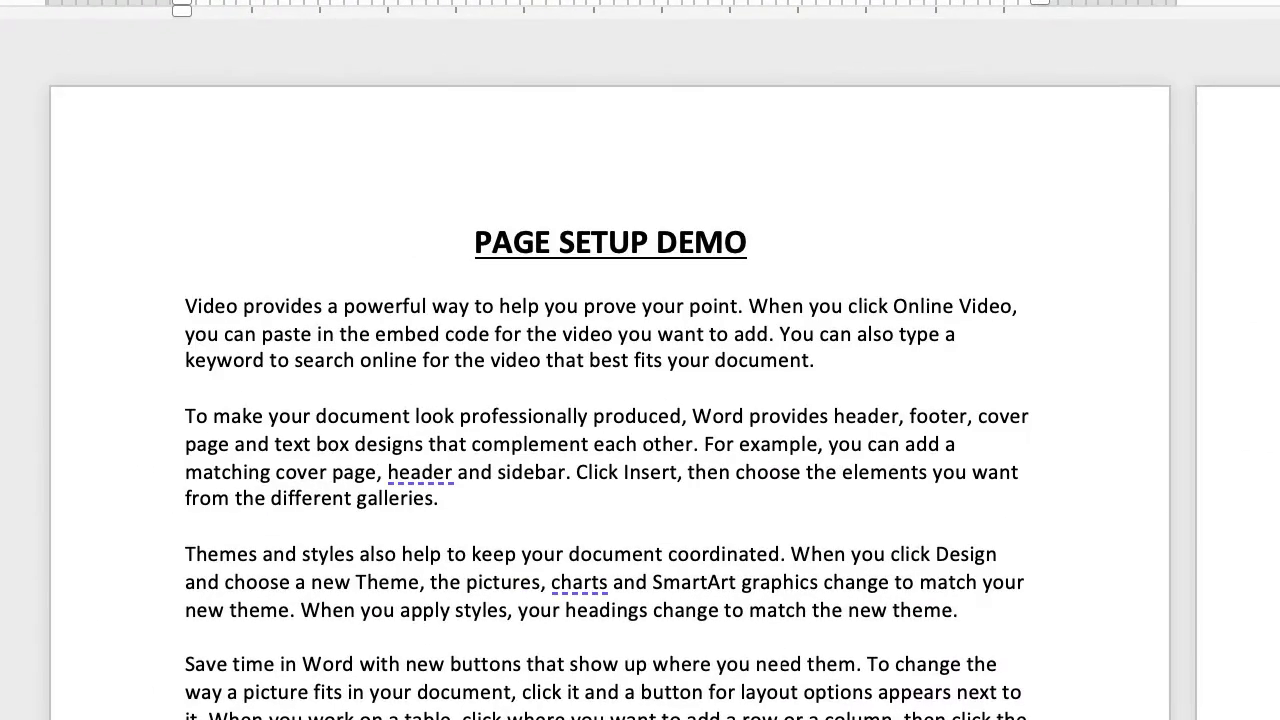
Edit the header, turn off Different First Page, and begin typing 'Report Number 1'
double_click(603, 242)
double_click(185, 168)
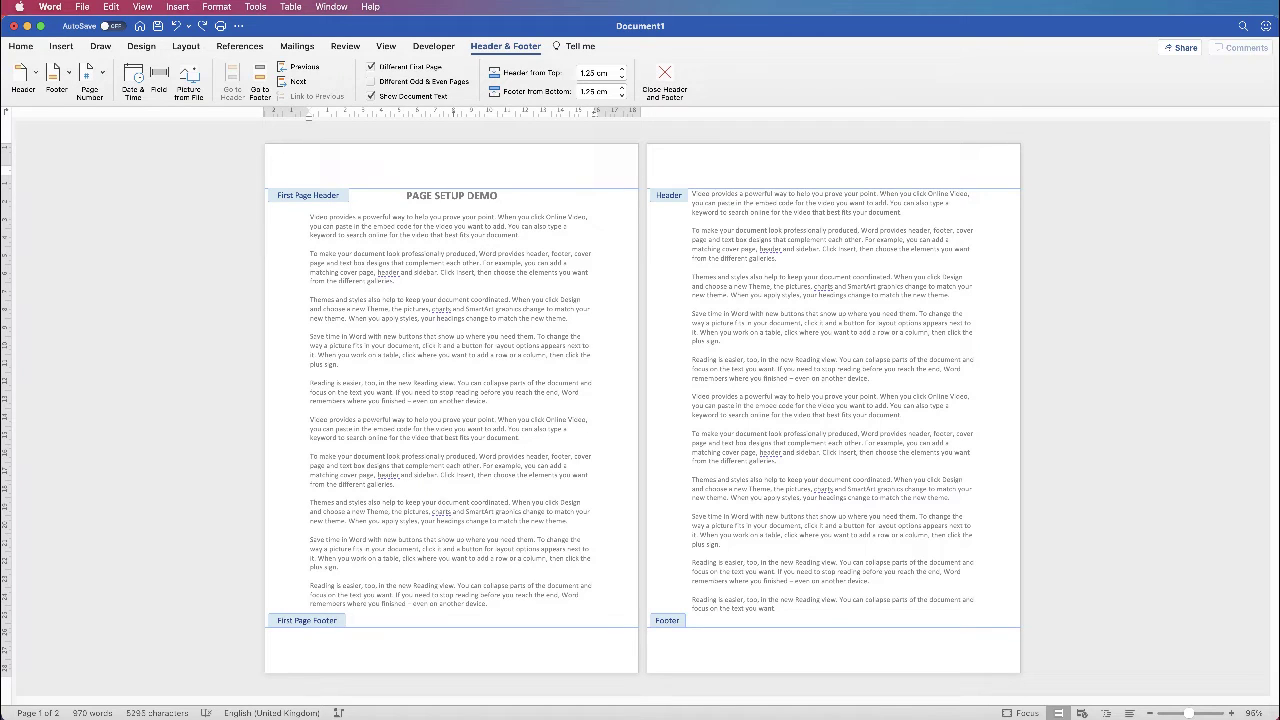
click(371, 66)
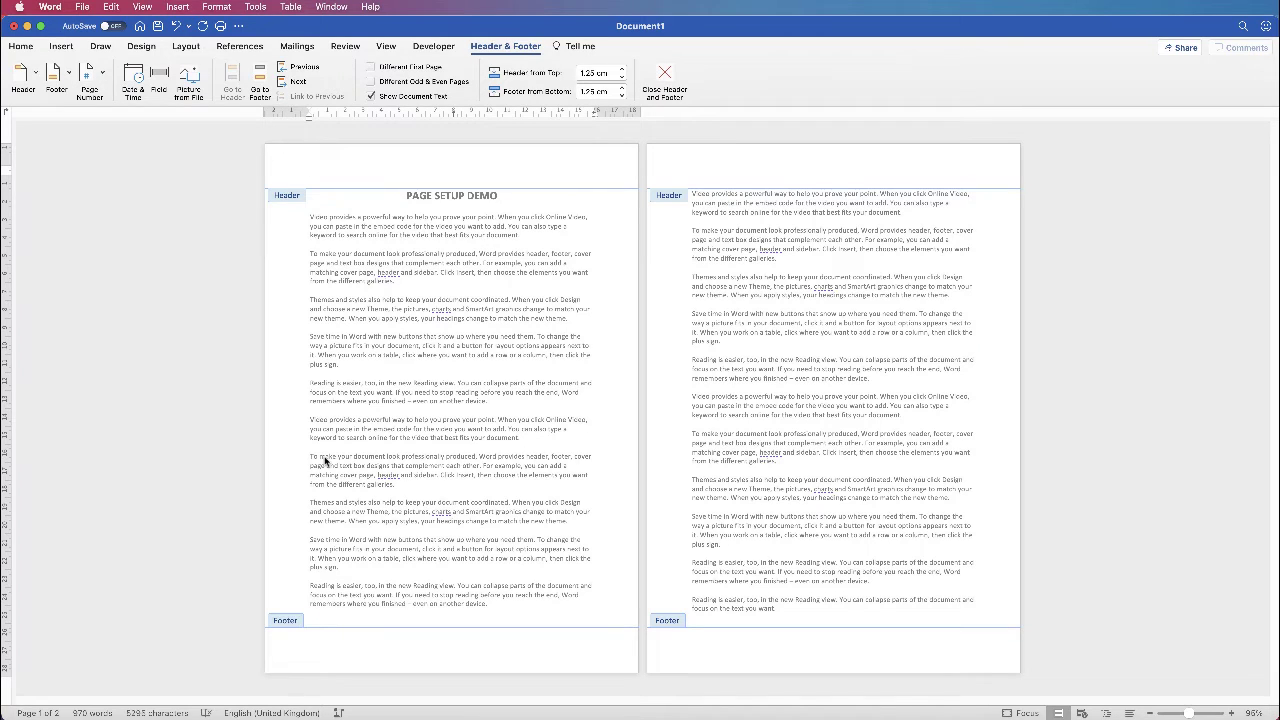
text(Report Nu)
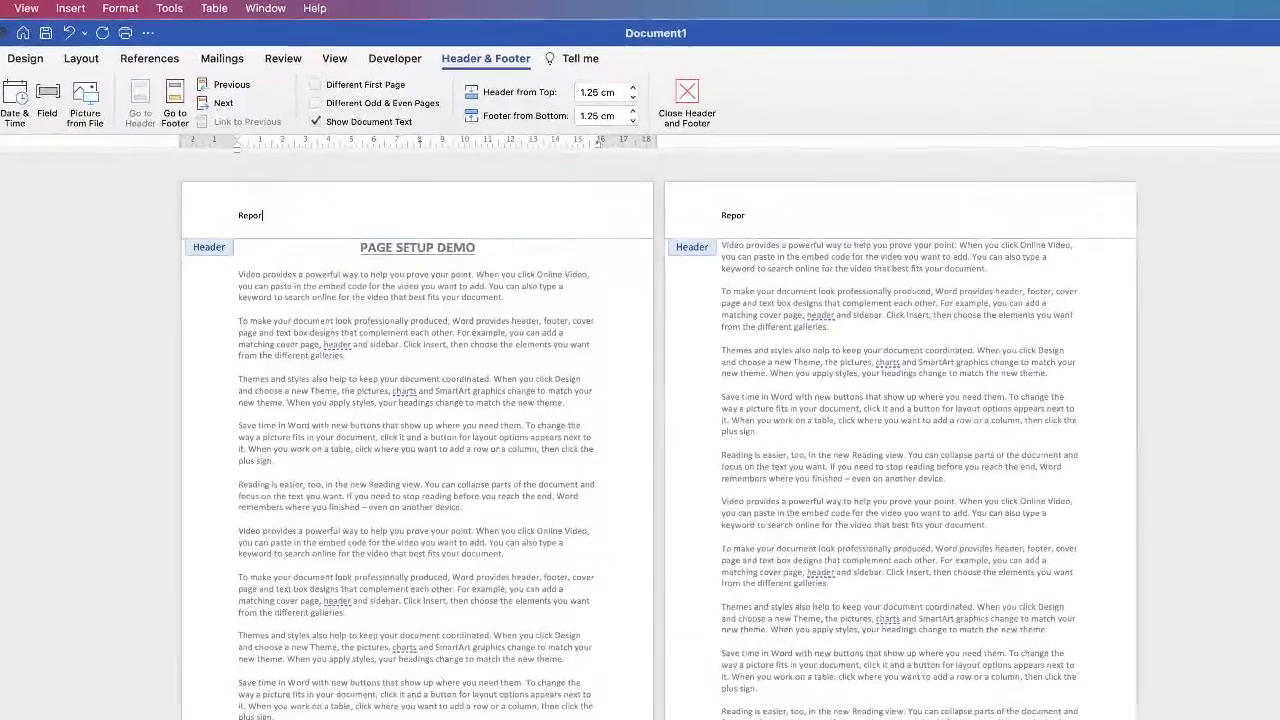
text(mber 1)
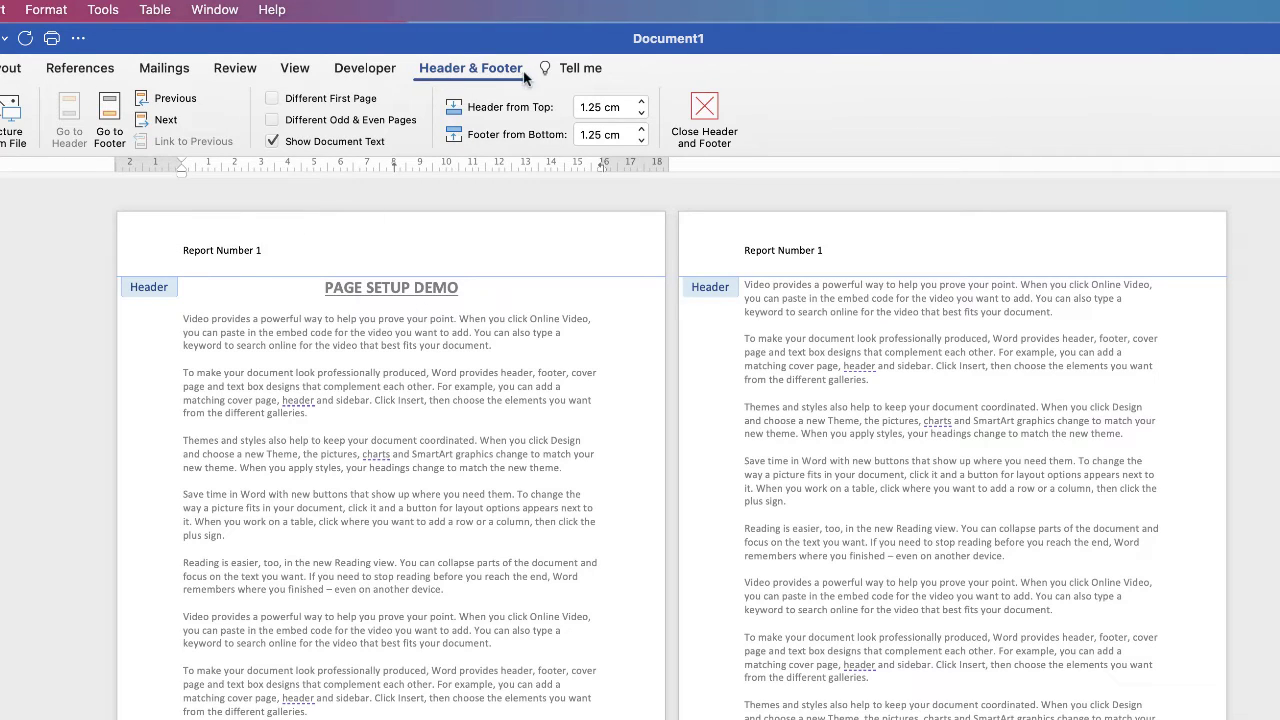
click(271, 98)
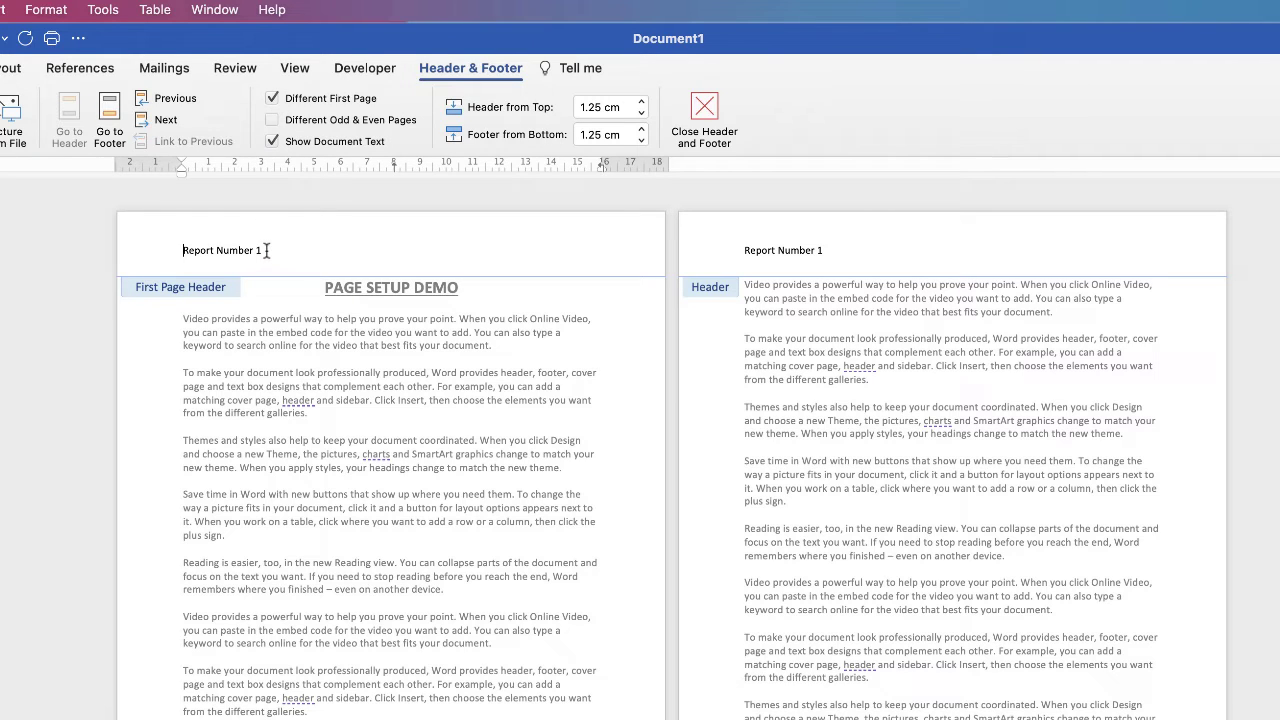
drag(262, 250, 170, 256)
key(BackSpace)
double_click(489, 377)
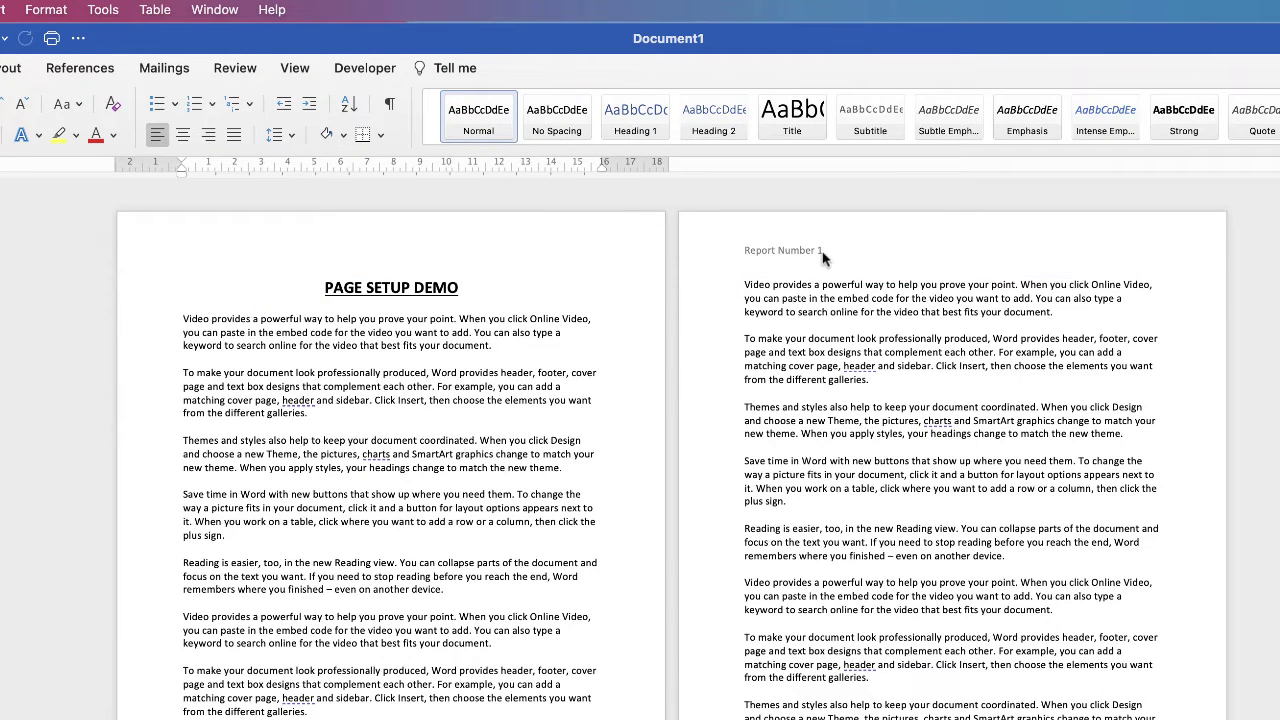
double_click(228, 241)
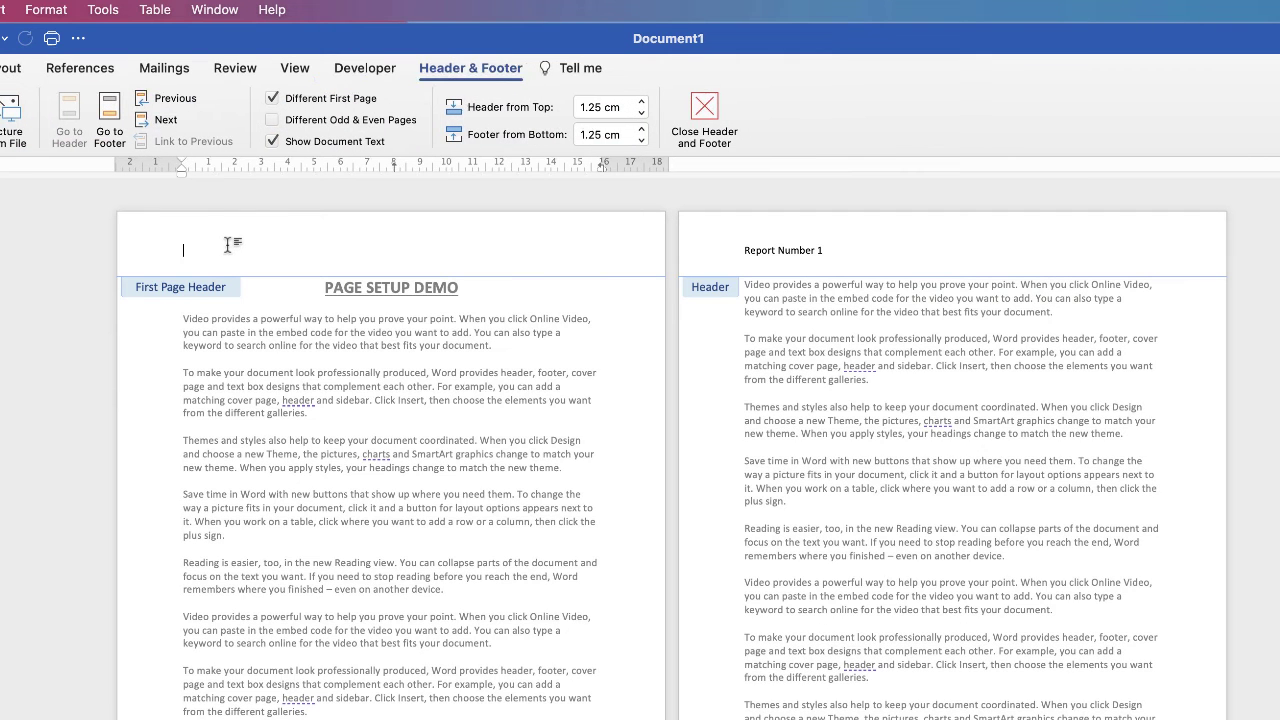
click(273, 98)
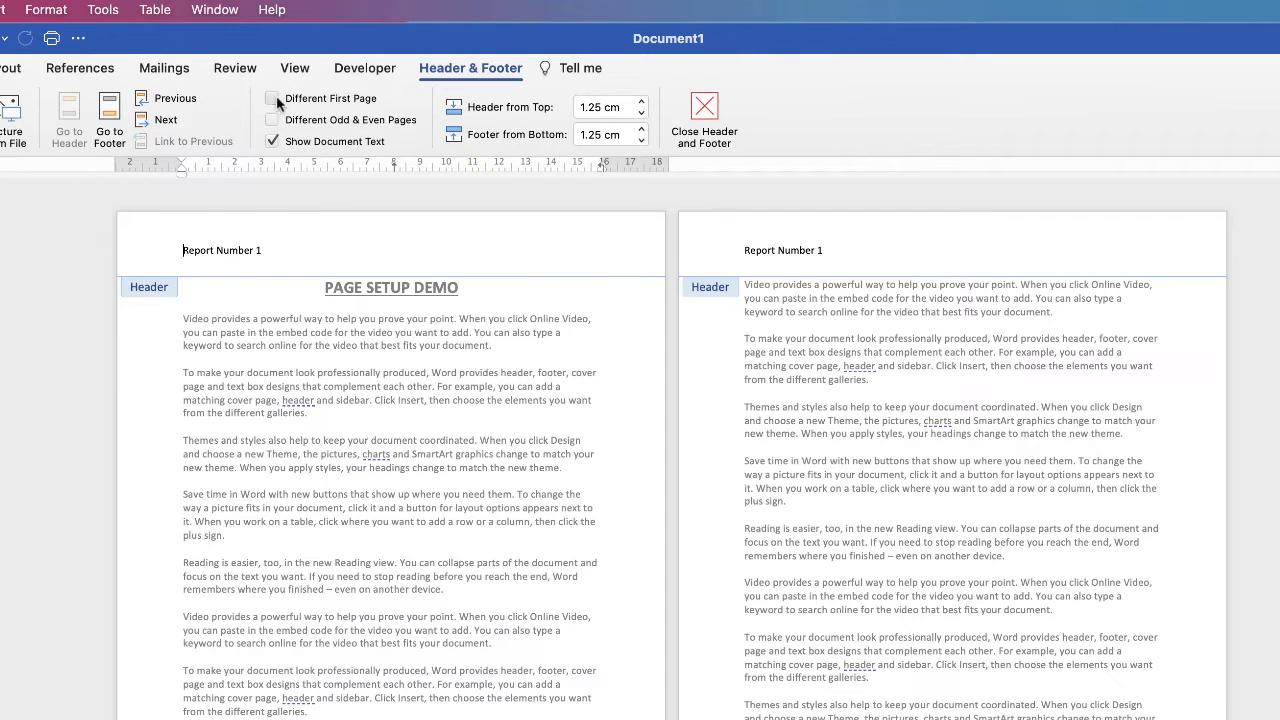
click(185, 251)
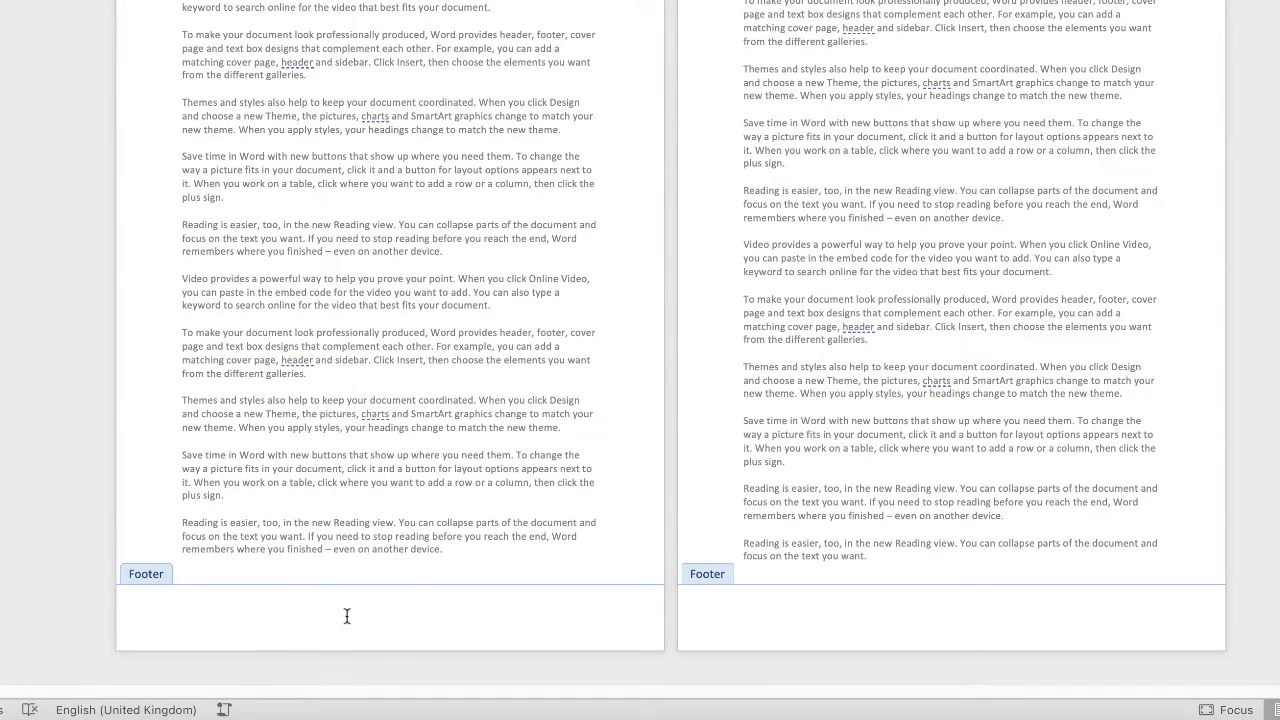
click(398, 615)
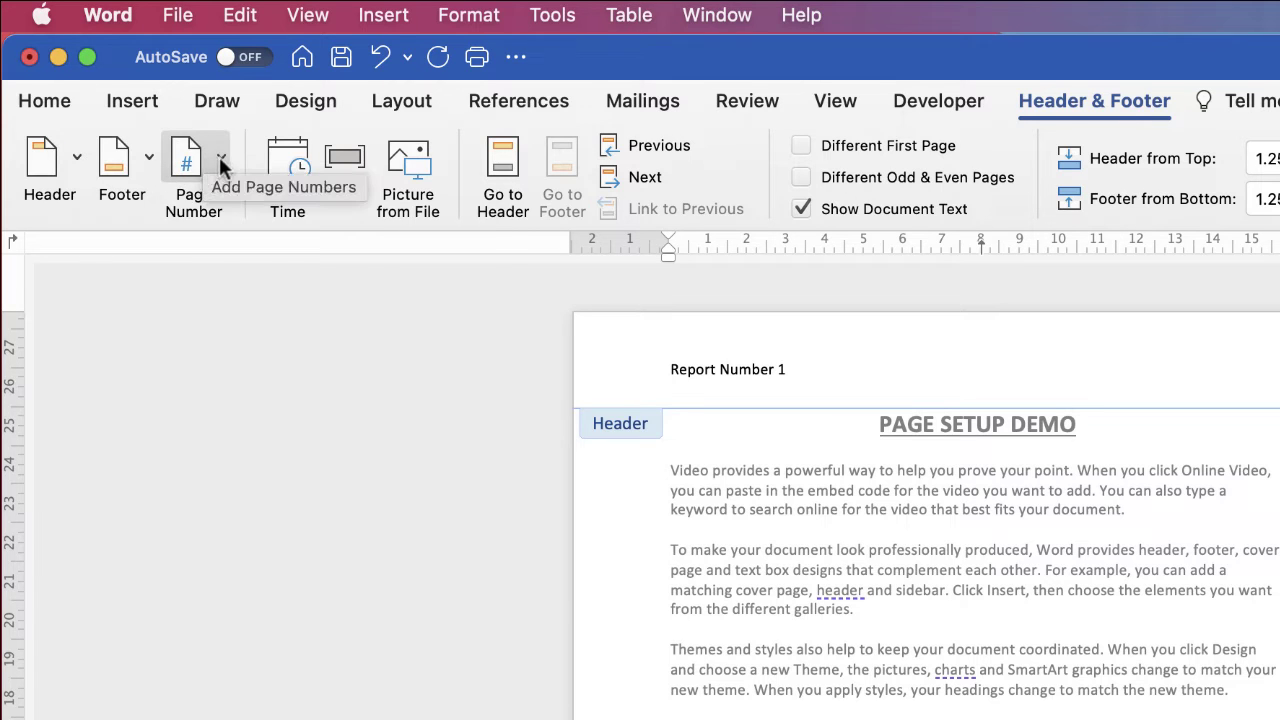
Add centre-aligned page numbers to the footer, hidden on the first page
click(216, 160)
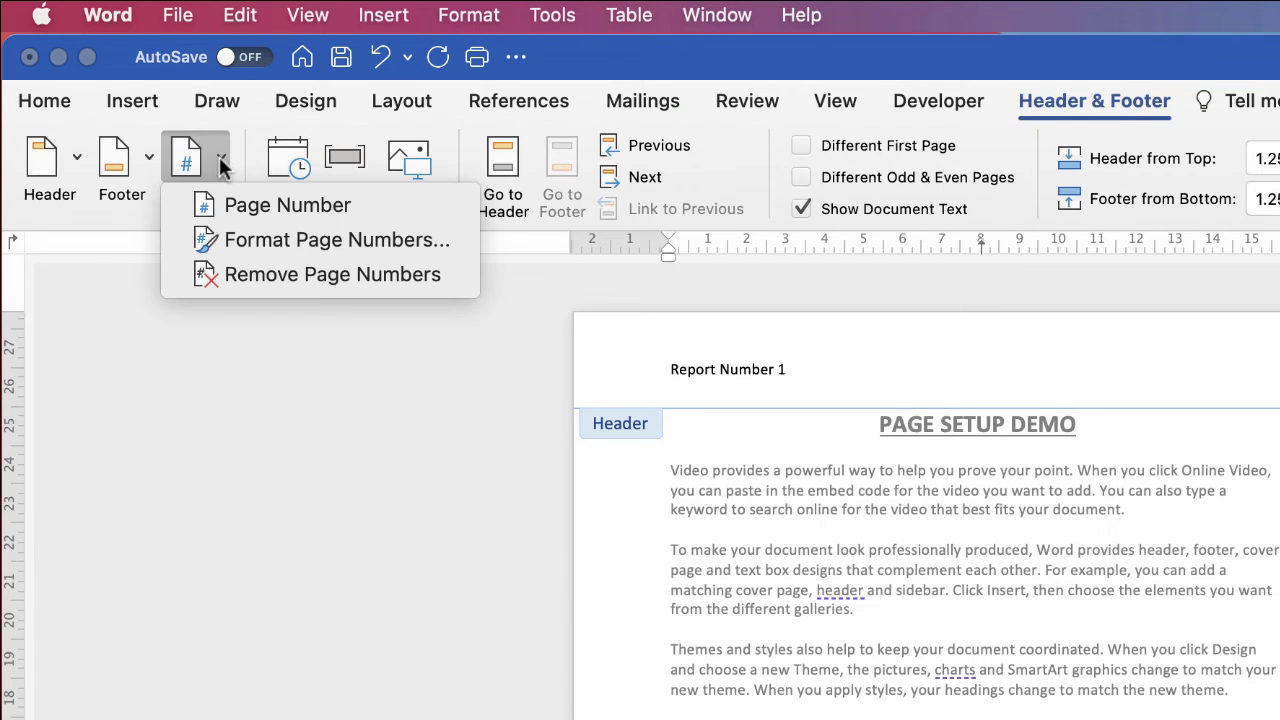
click(281, 205)
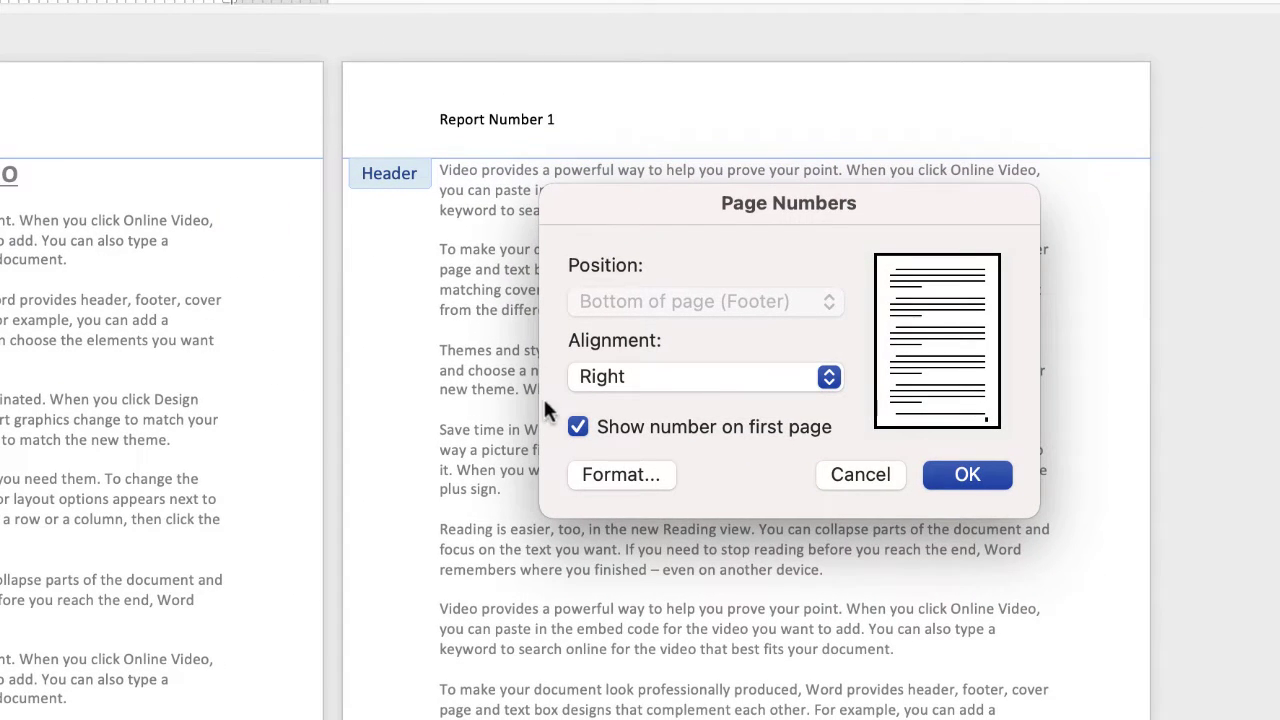
click(656, 375)
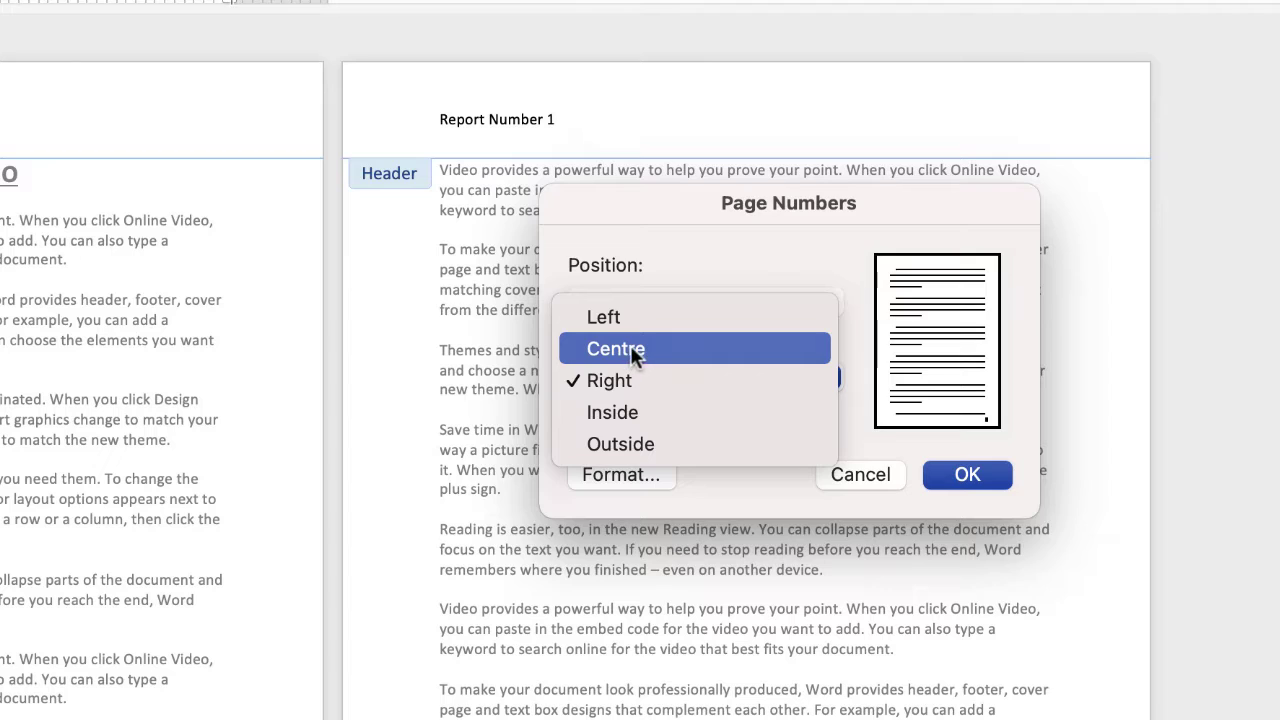
click(630, 348)
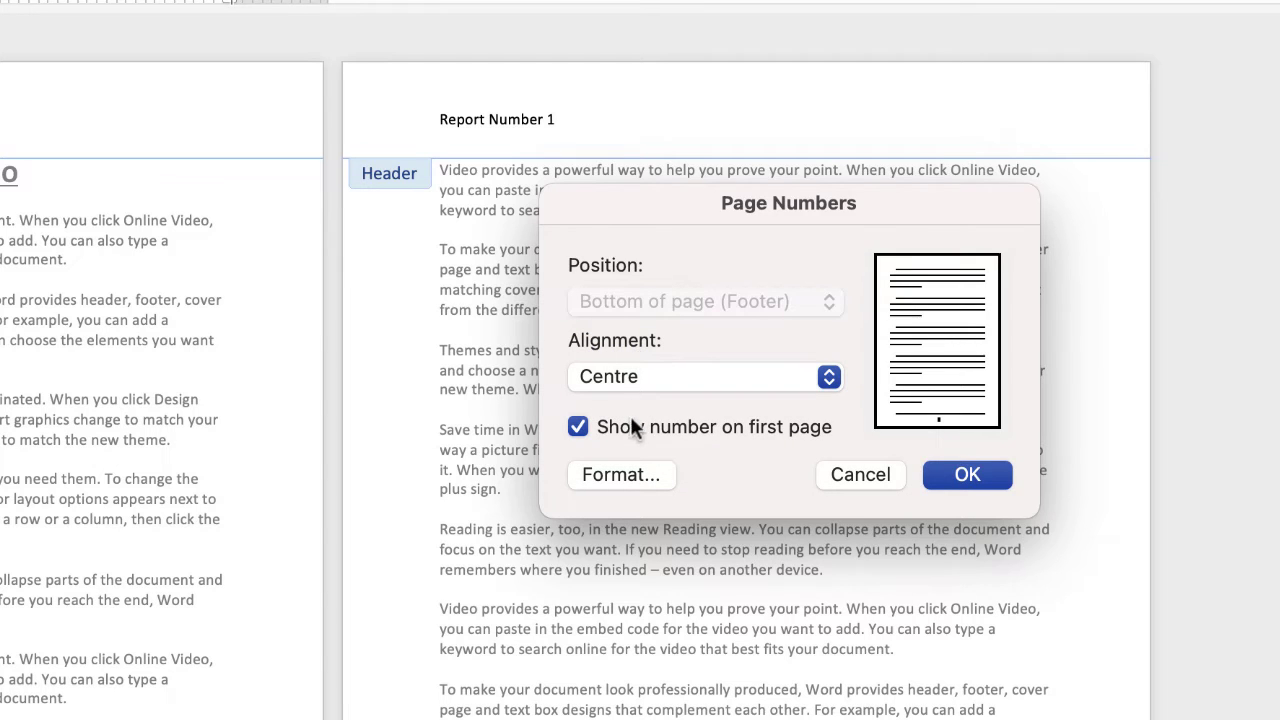
click(577, 430)
click(967, 478)
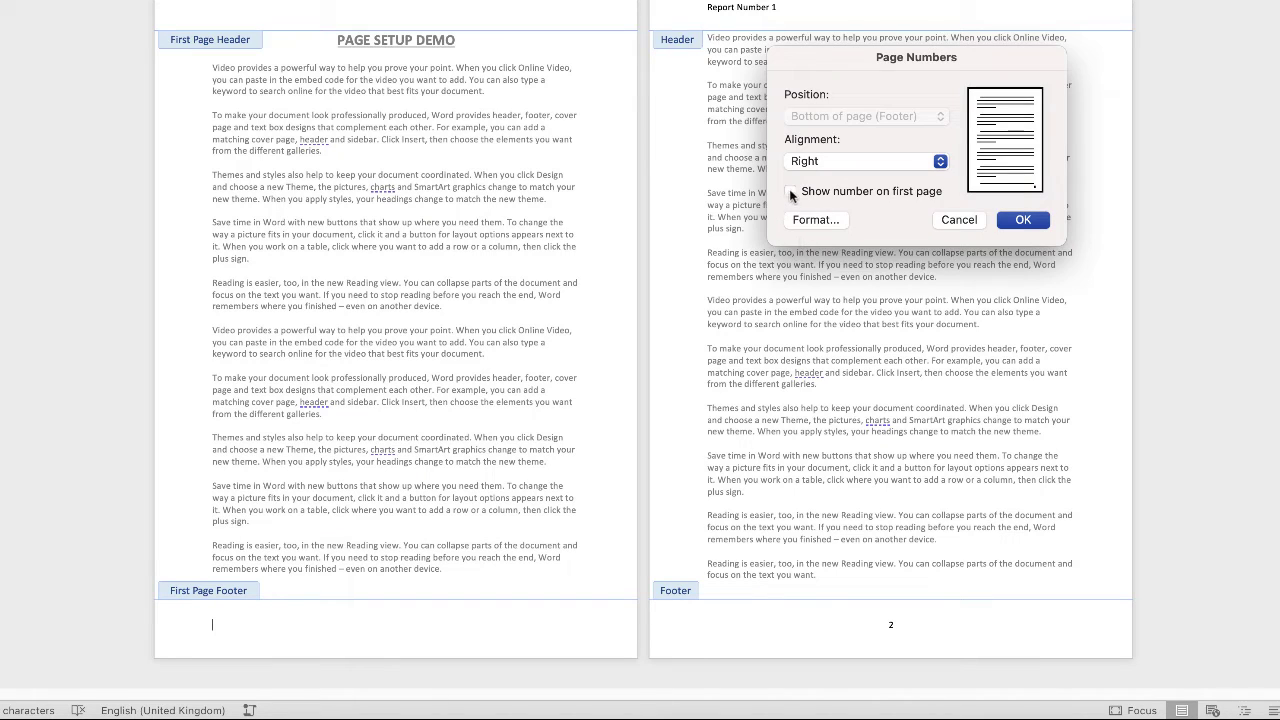
Turn on Show number on first page so page 1 displays number 1
click(790, 190)
click(1024, 221)
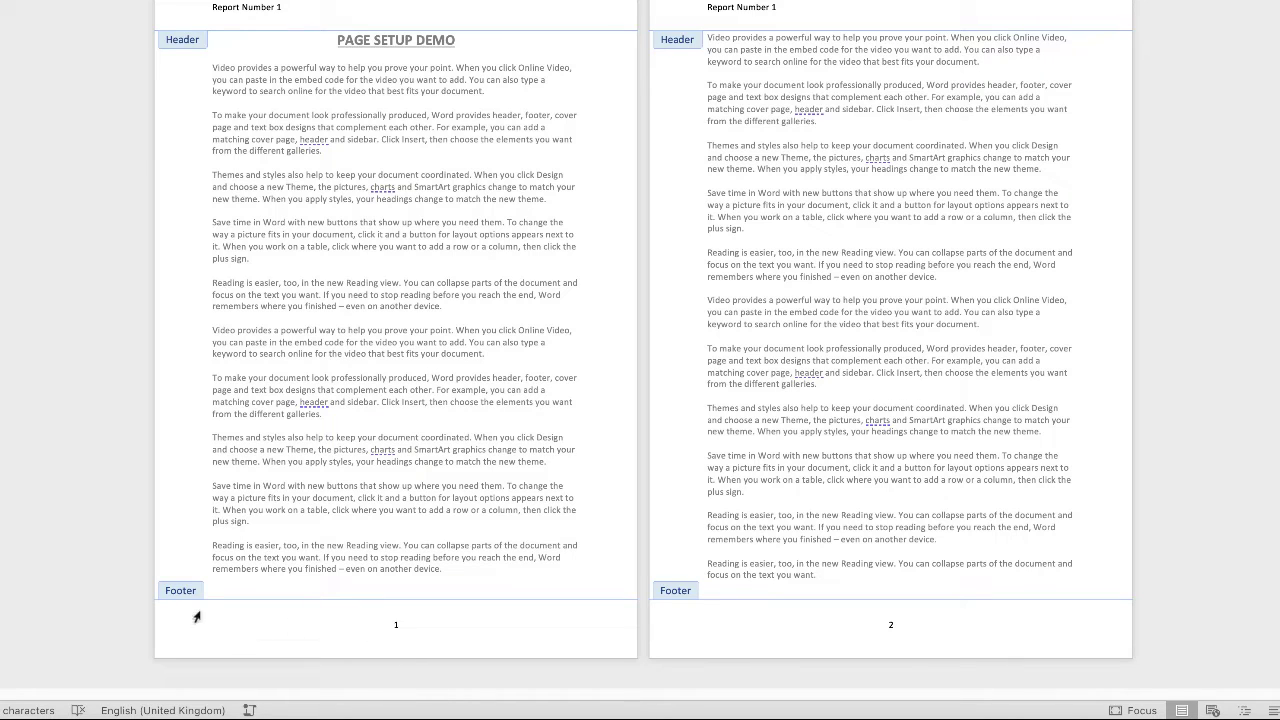
Type 'Report Number 2' before the page number in the footer
text(eport Numbe)
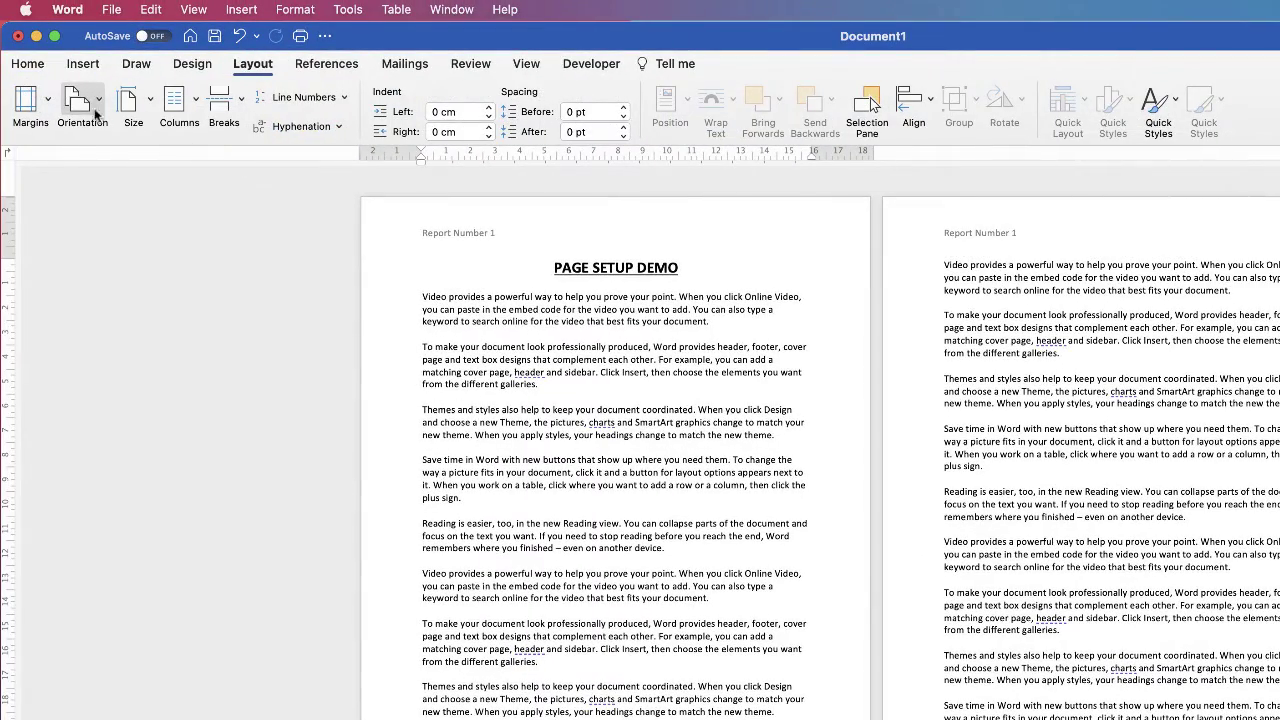
click(100, 105)
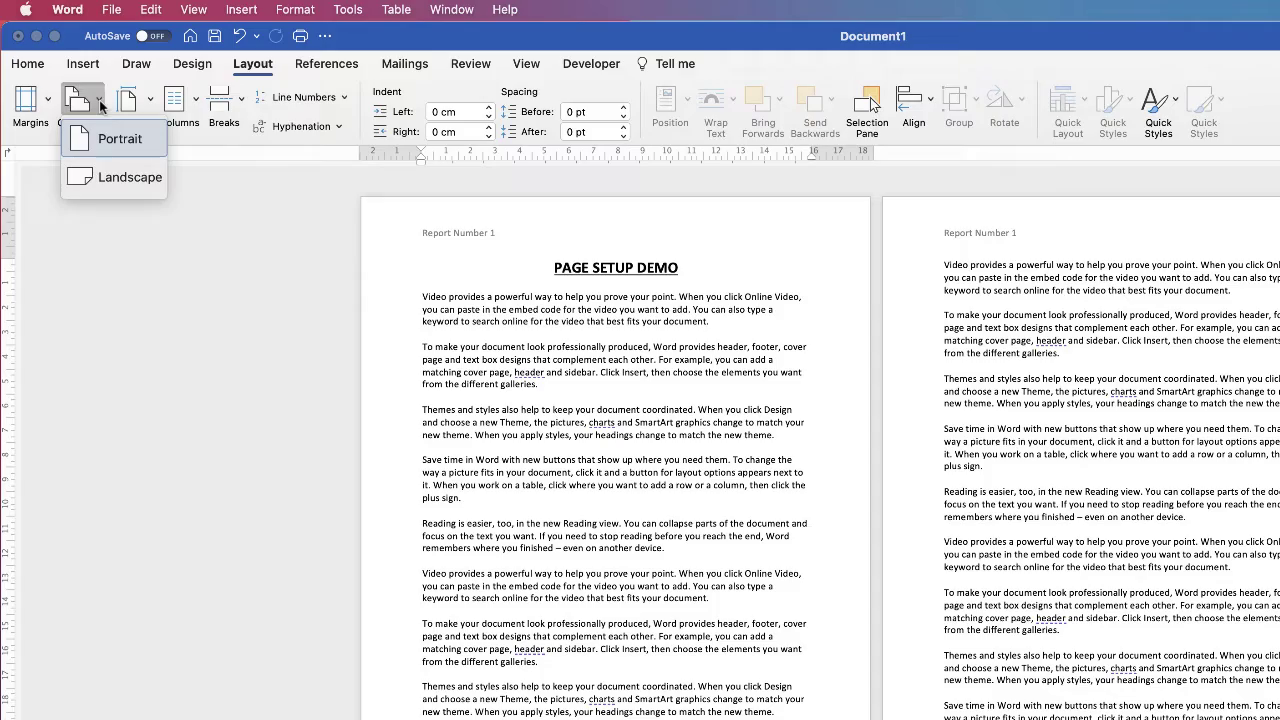
click(115, 178)
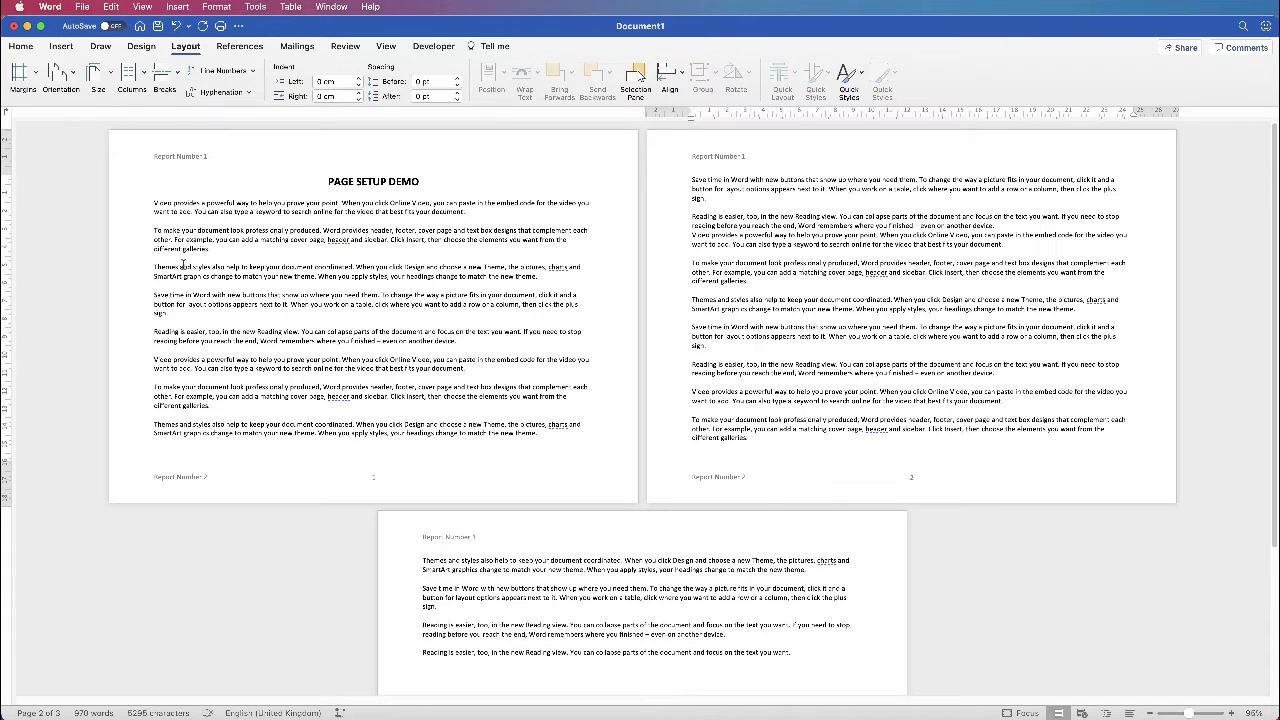
click(243, 240)
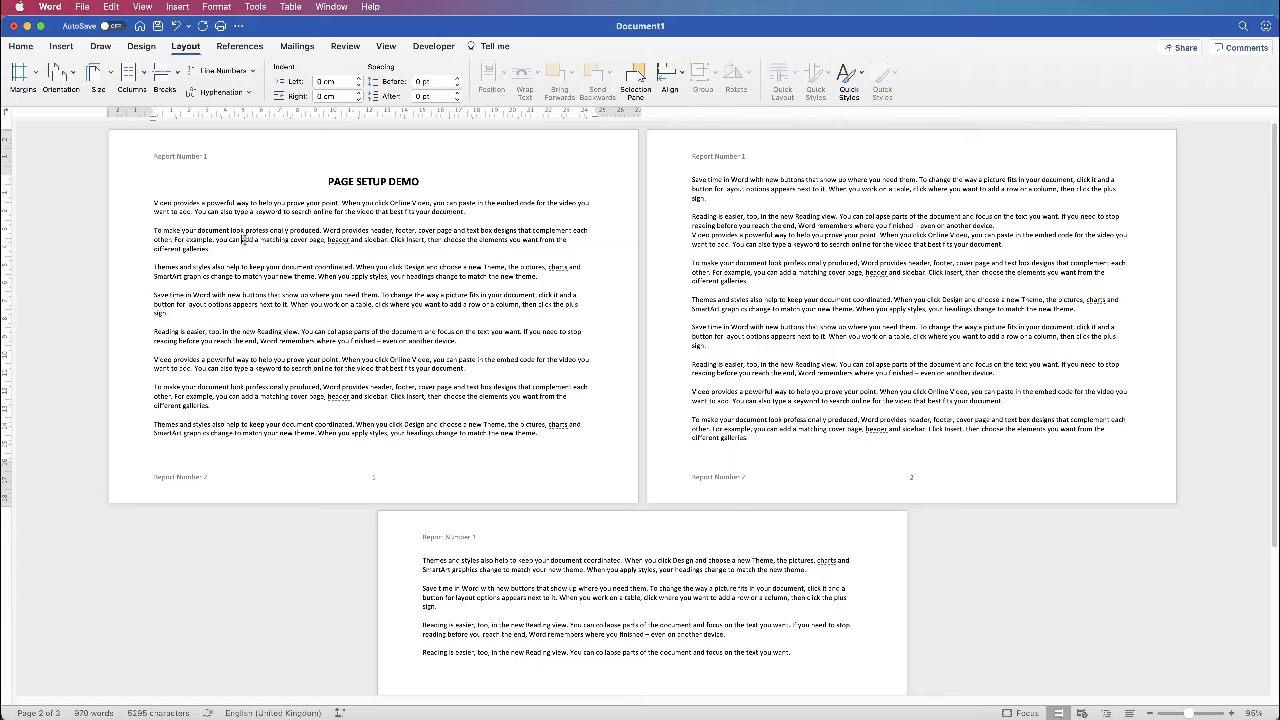
click(37, 75)
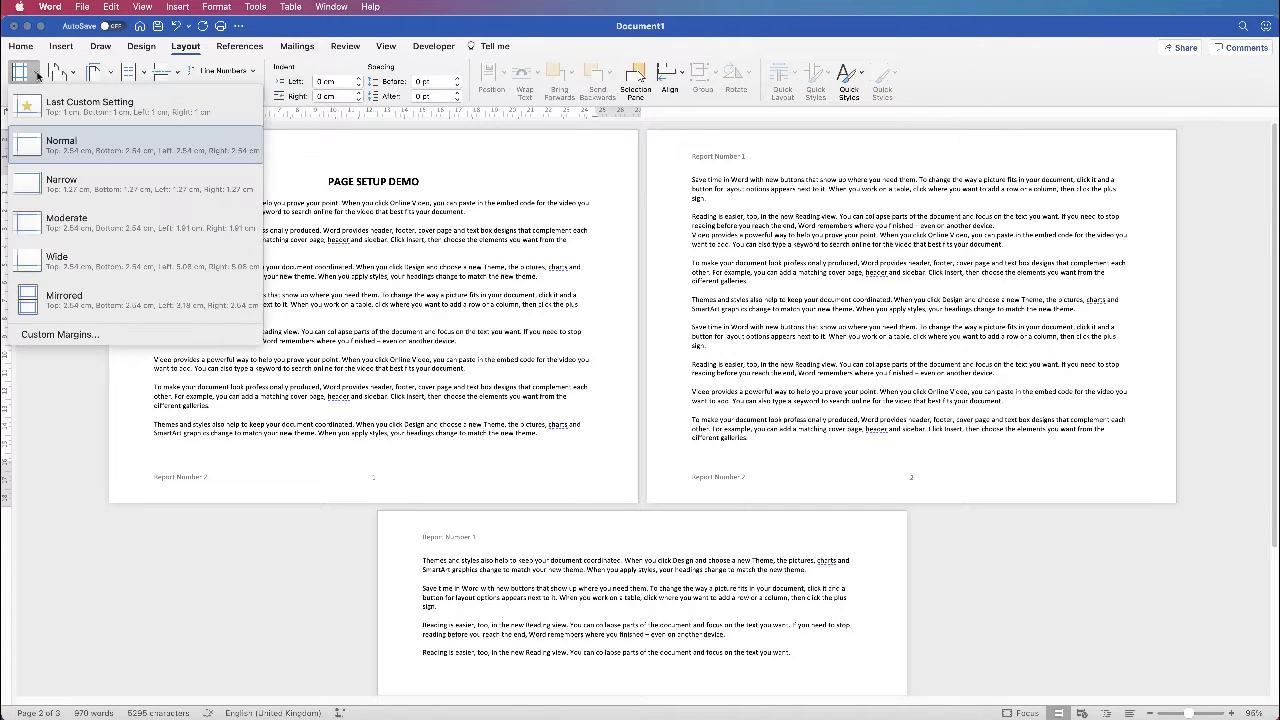
click(71, 189)
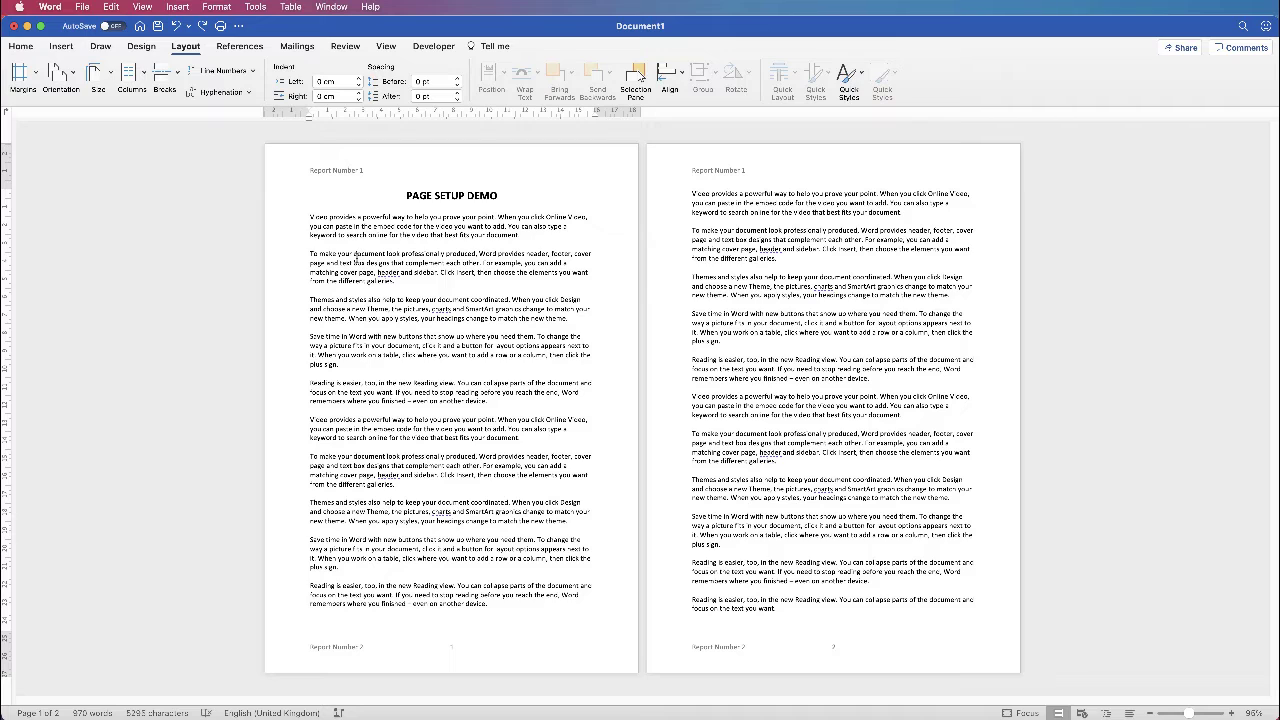
Select all the document text and change its font to Avenir
key(super+a)
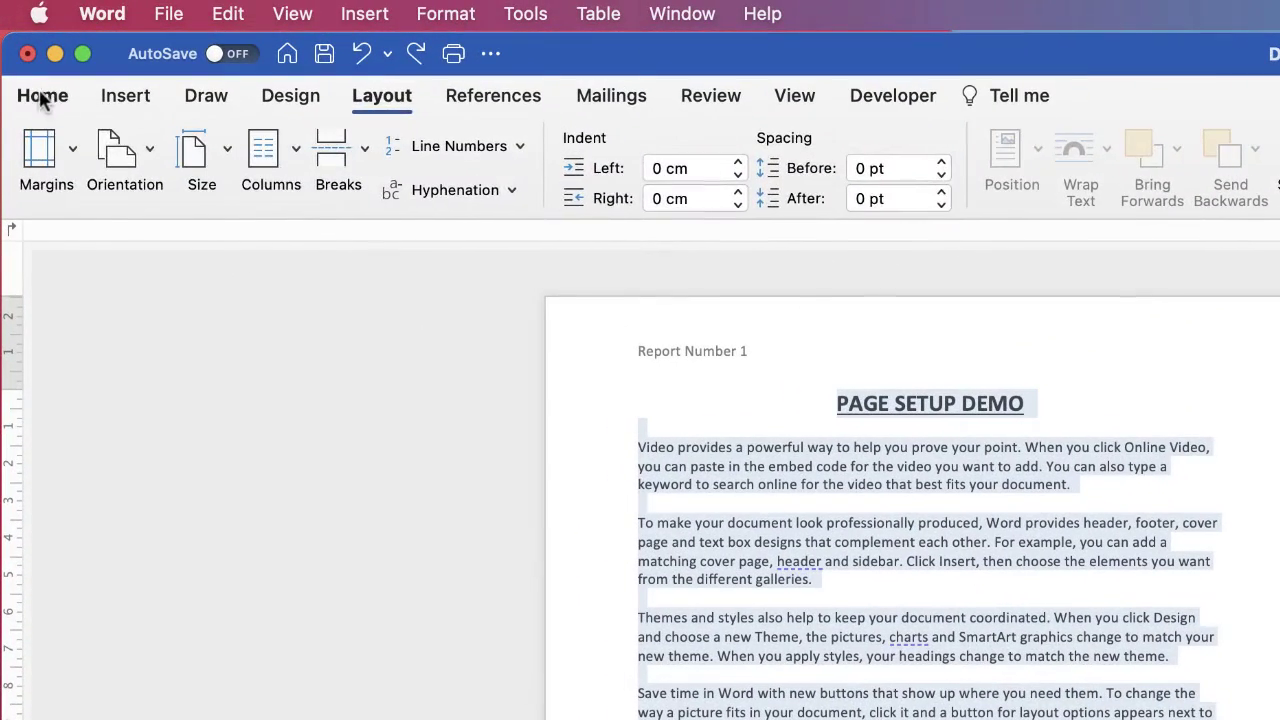
click(42, 96)
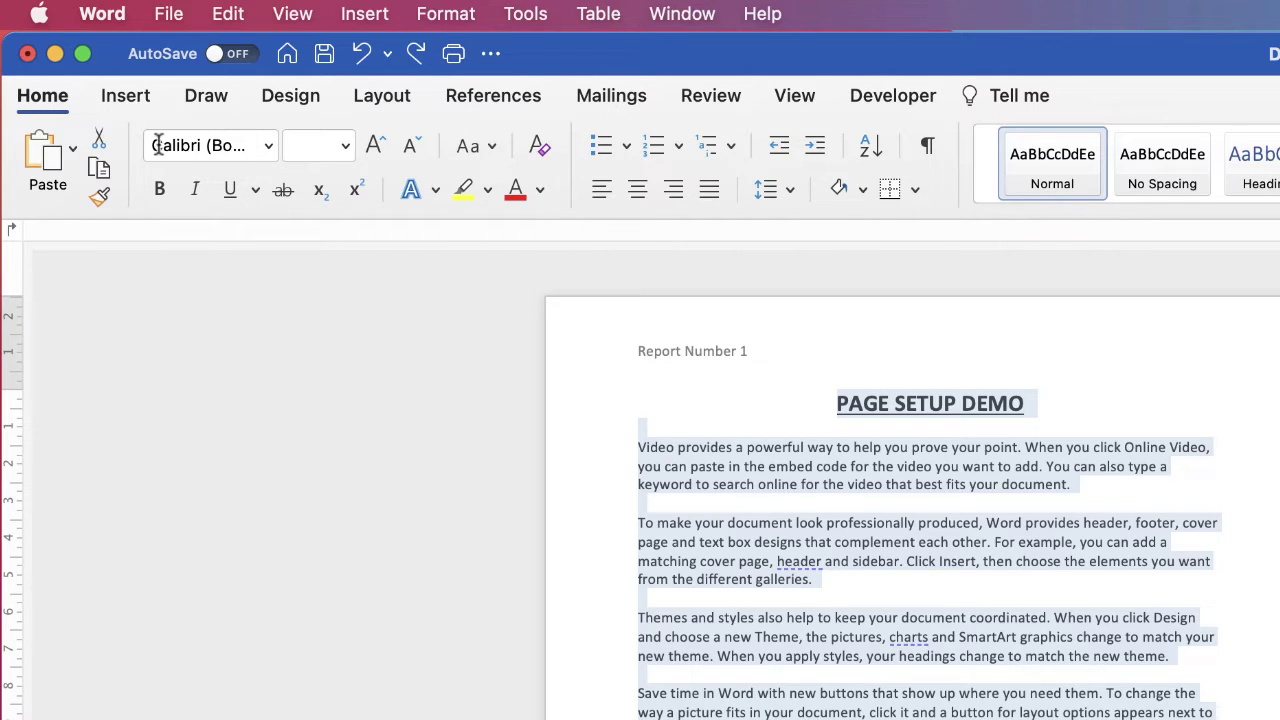
click(269, 147)
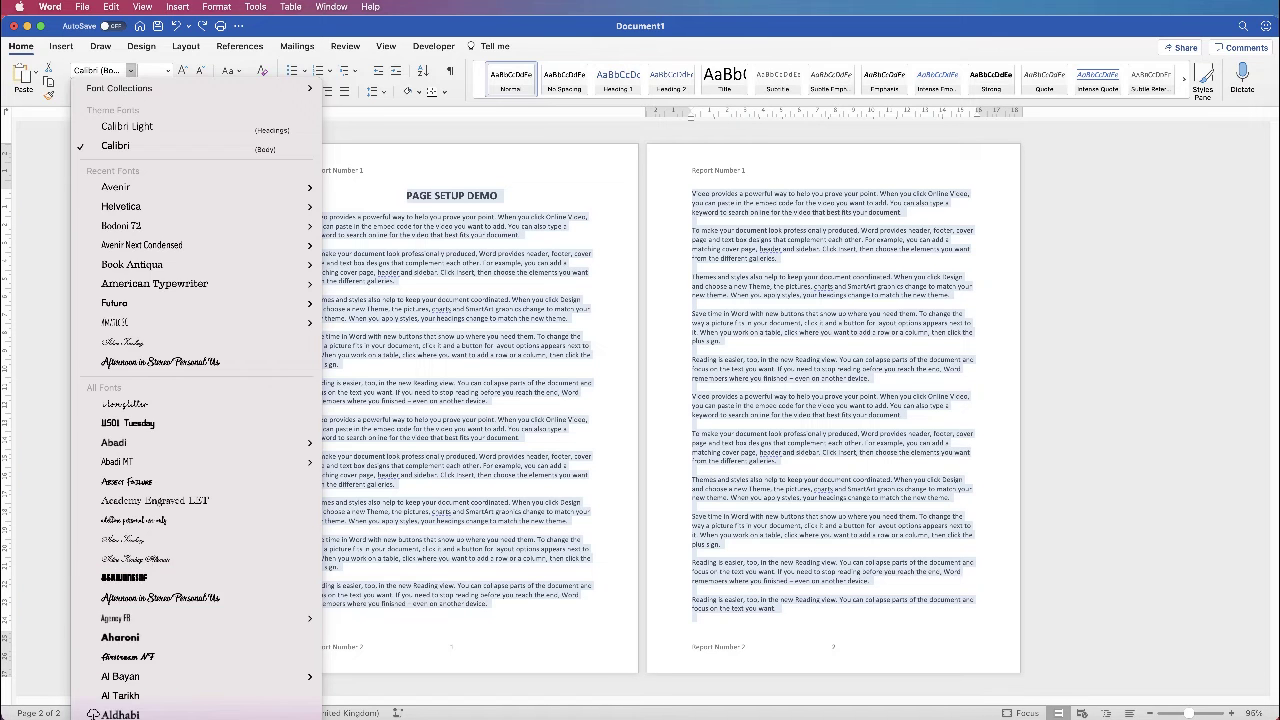
scroll(196, 400, down, 10)
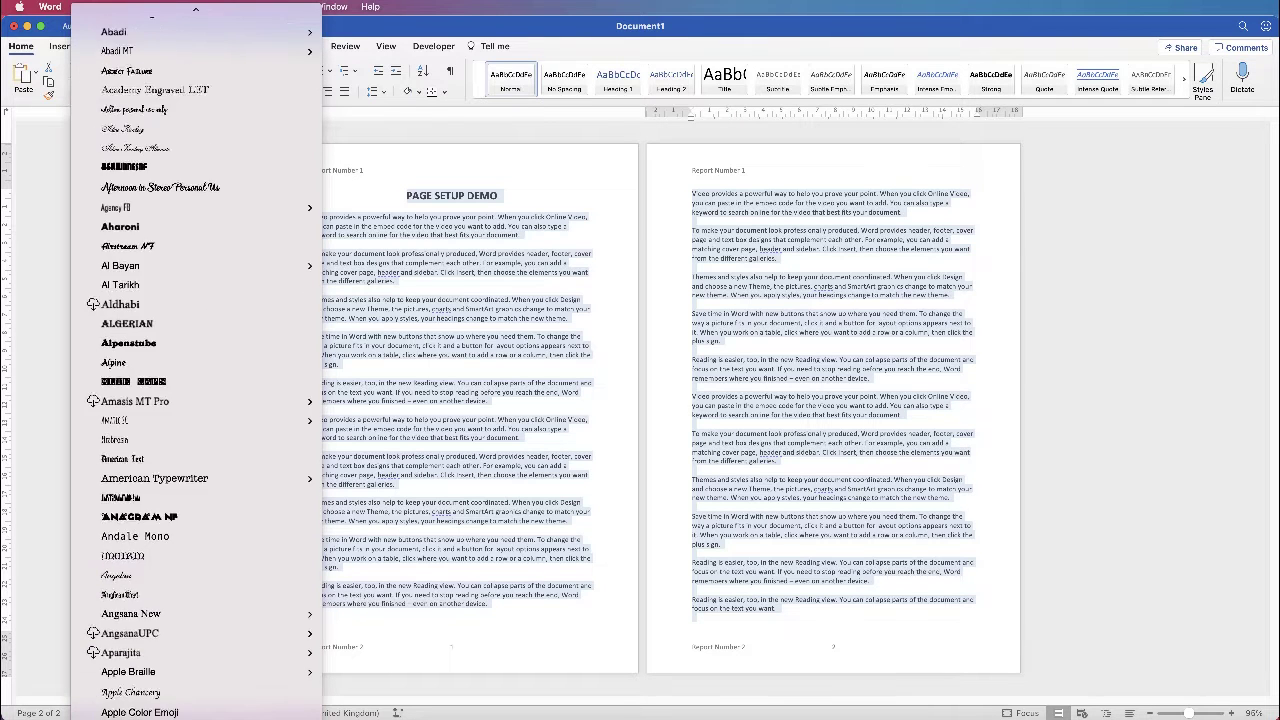
scroll(196, 400, down, 9)
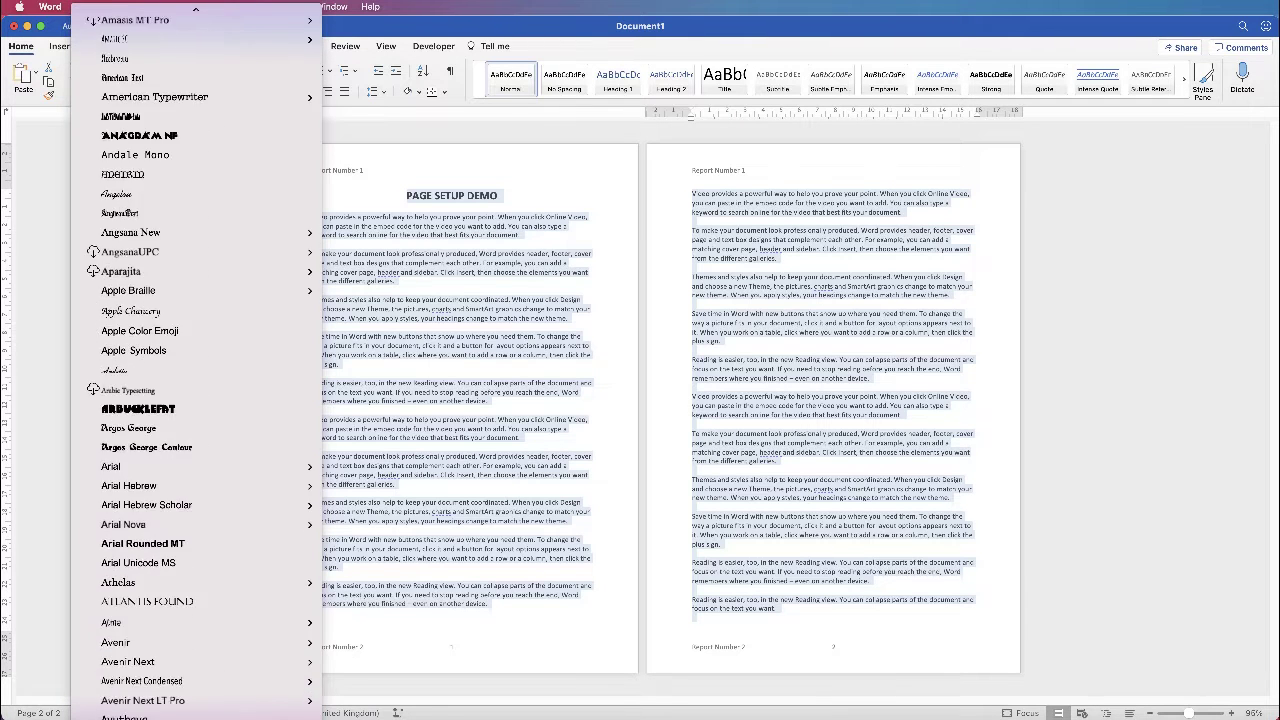
scroll(196, 400, down, 9)
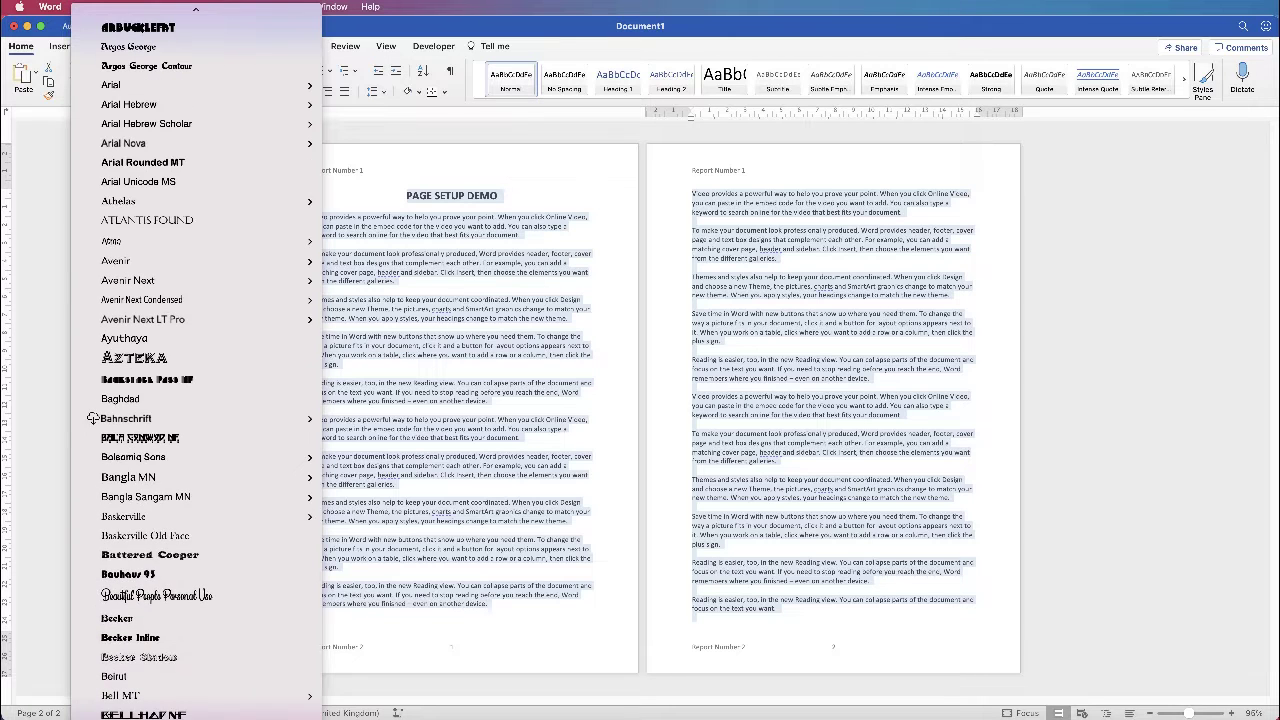
mouse_move(116, 263)
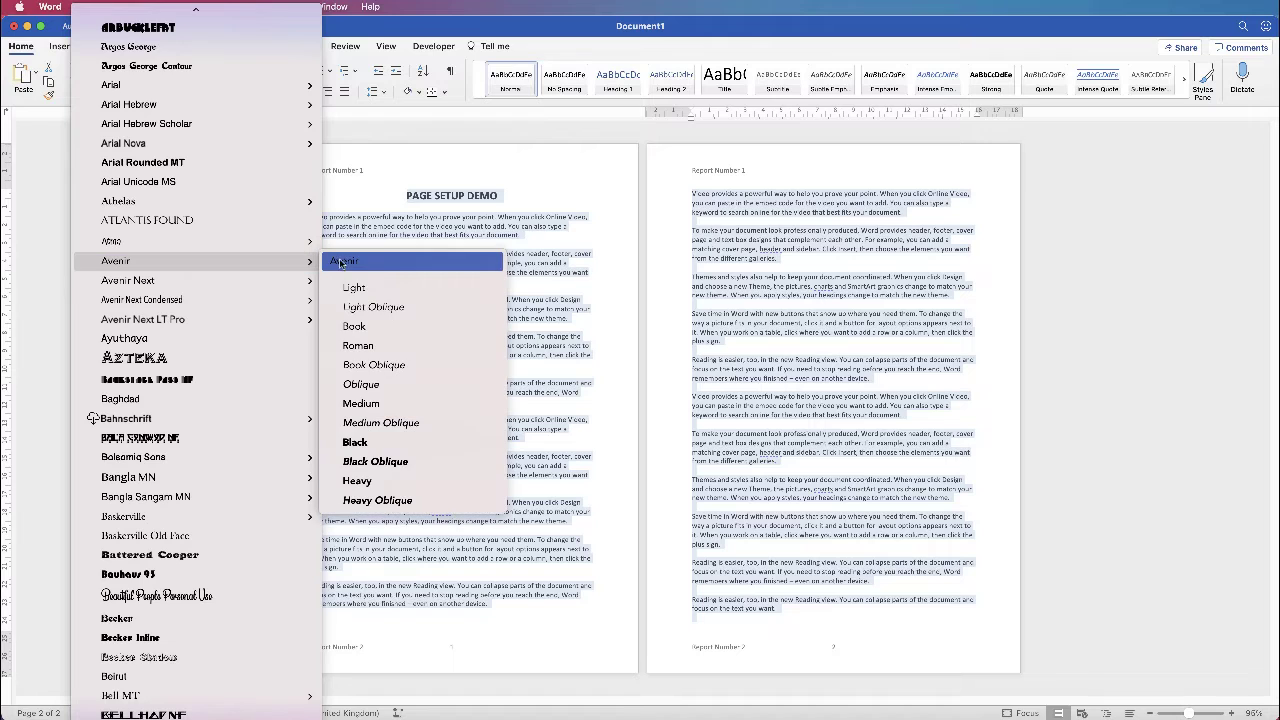
click(343, 262)
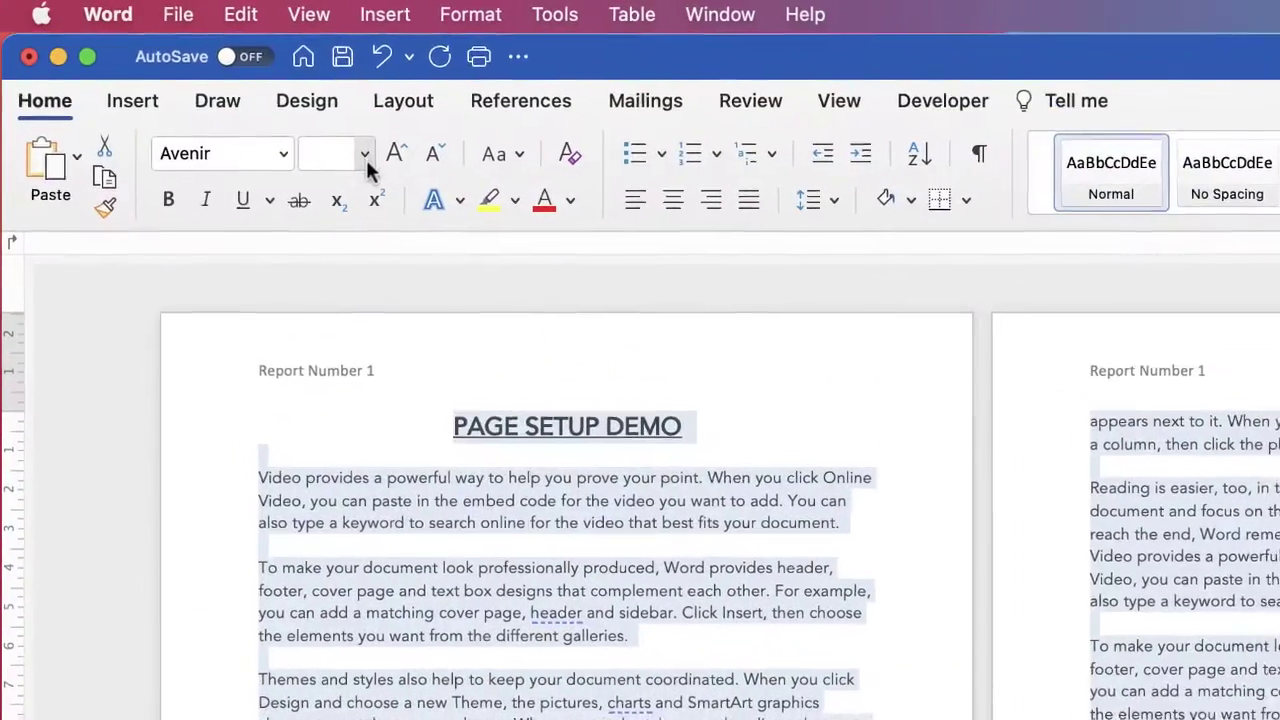
Underline the PAGE SETUP DEMO title and shrink the selected text one font size step
key(super+u)
click(369, 157)
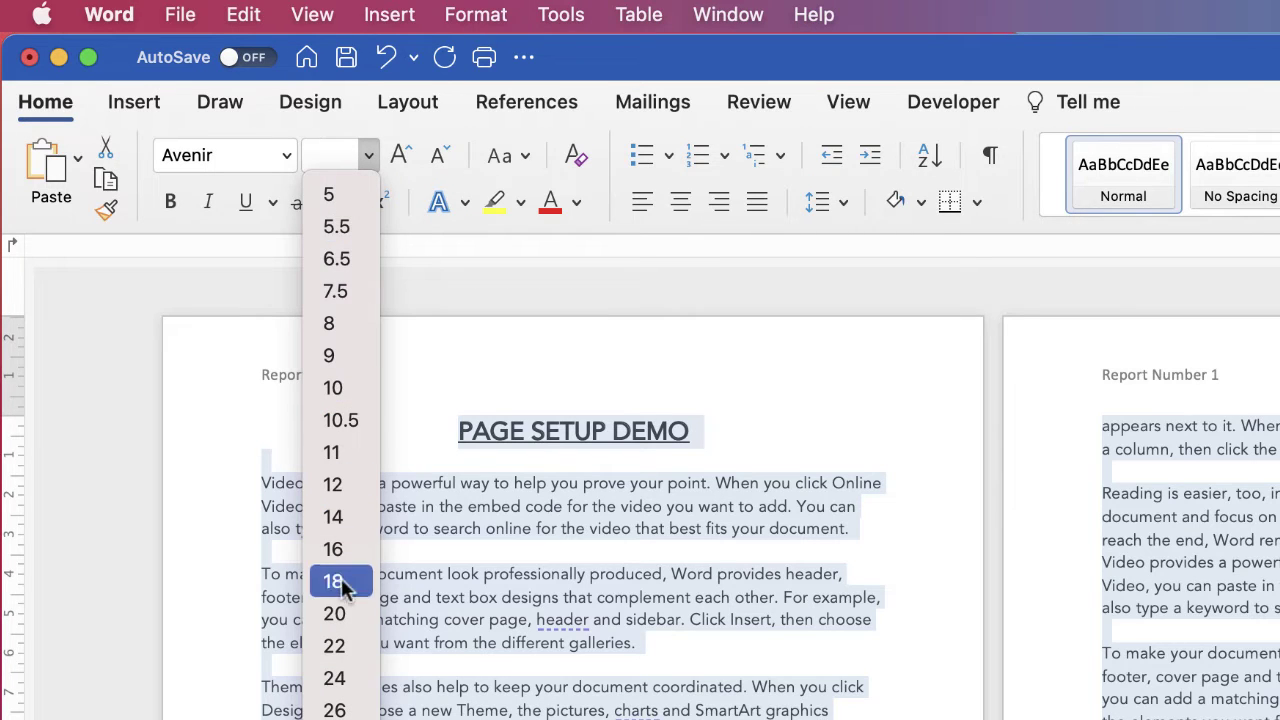
click(369, 155)
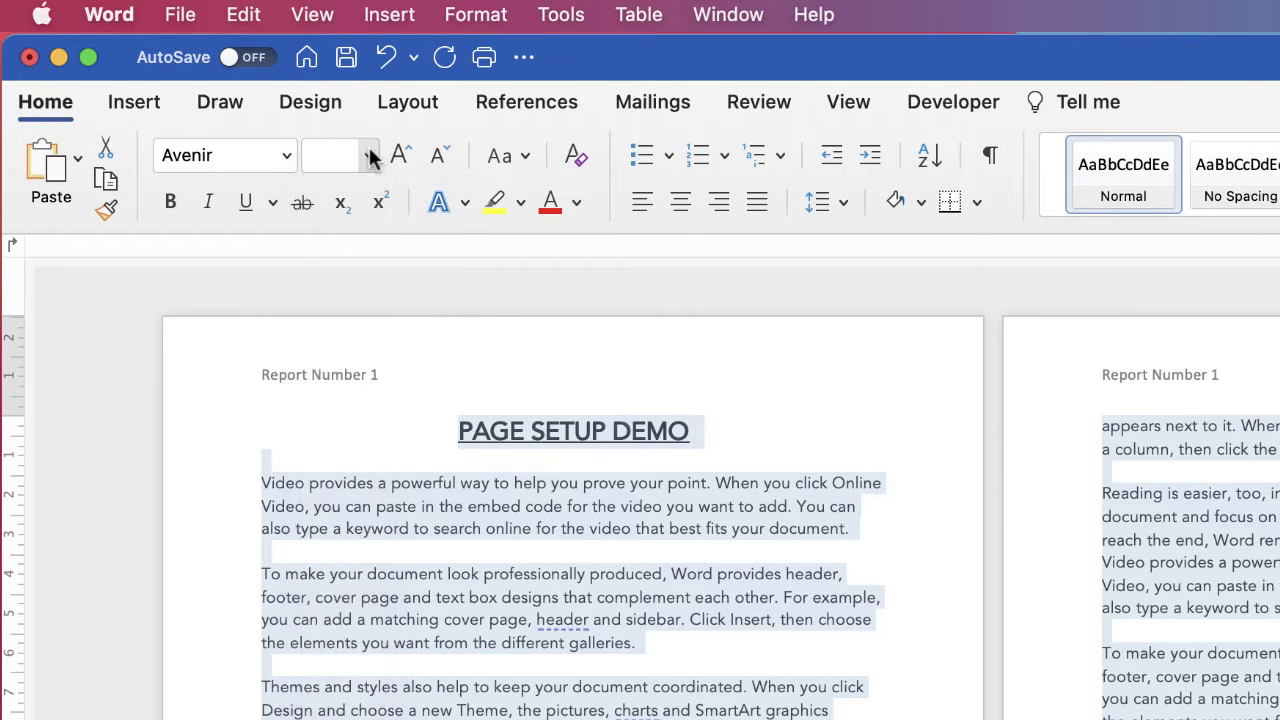
click(439, 155)
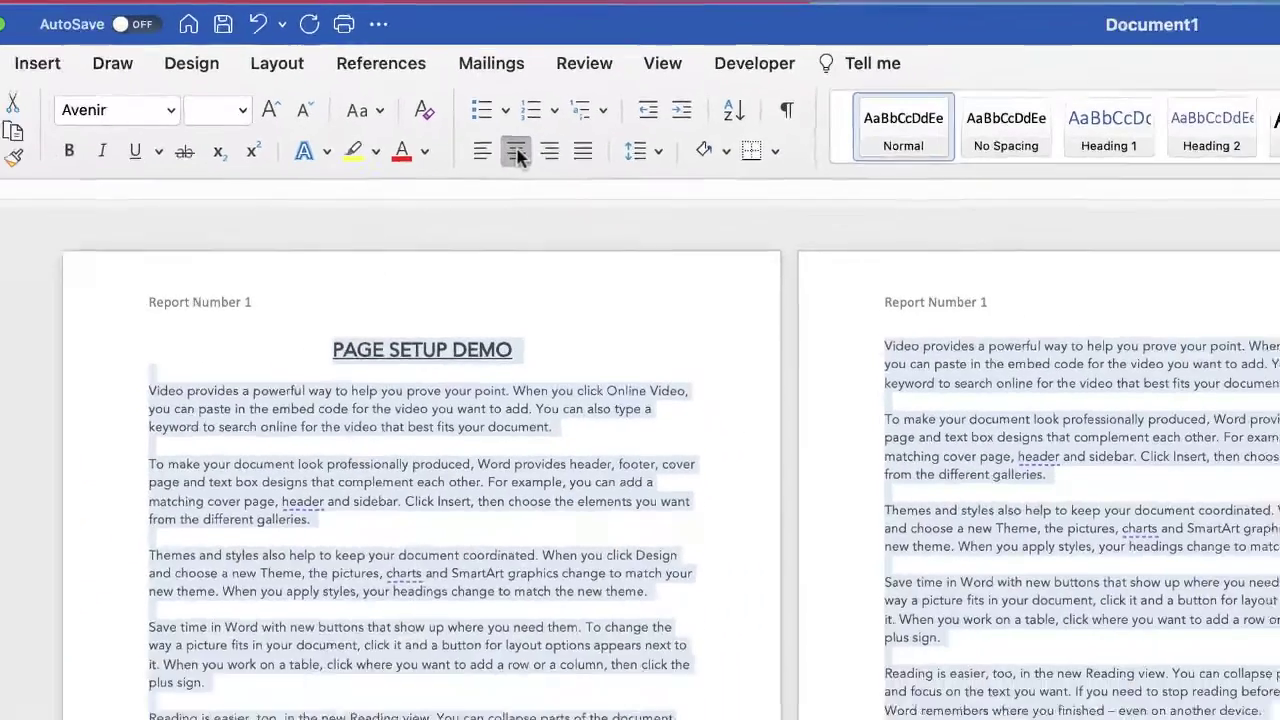
Try centred, right-aligned and justified alignment on the selected text
click(437, 278)
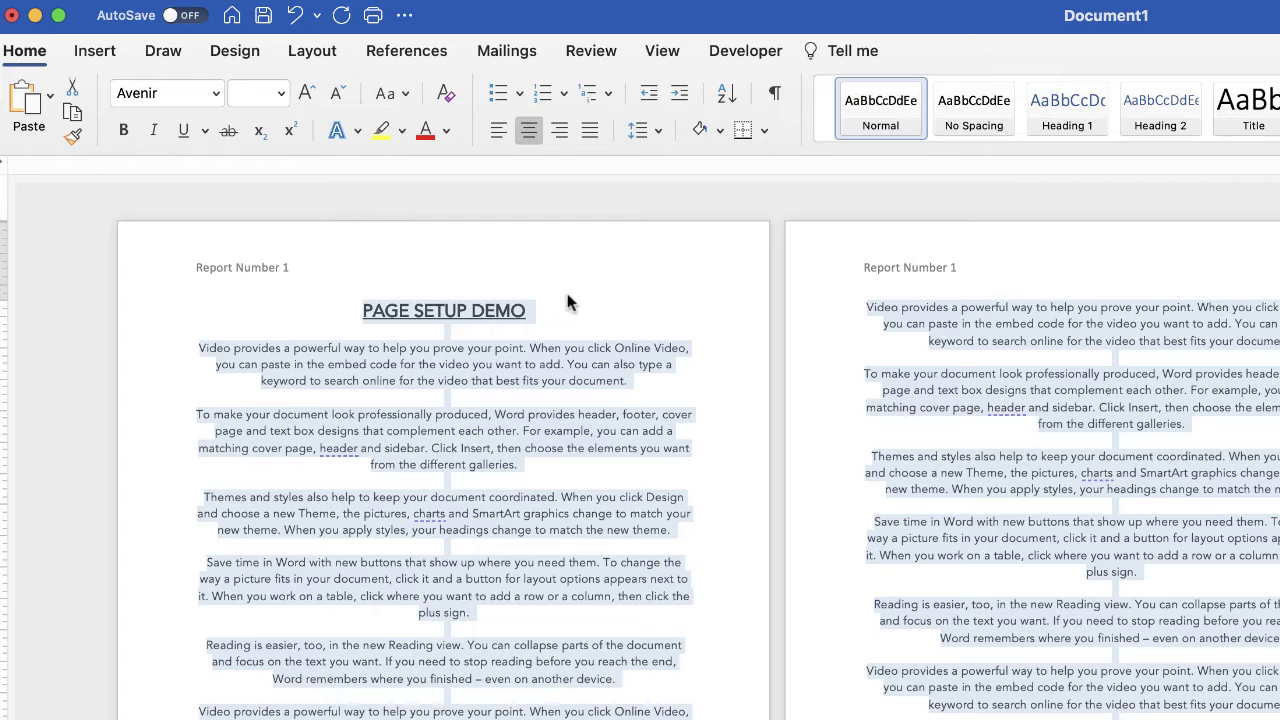
click(561, 131)
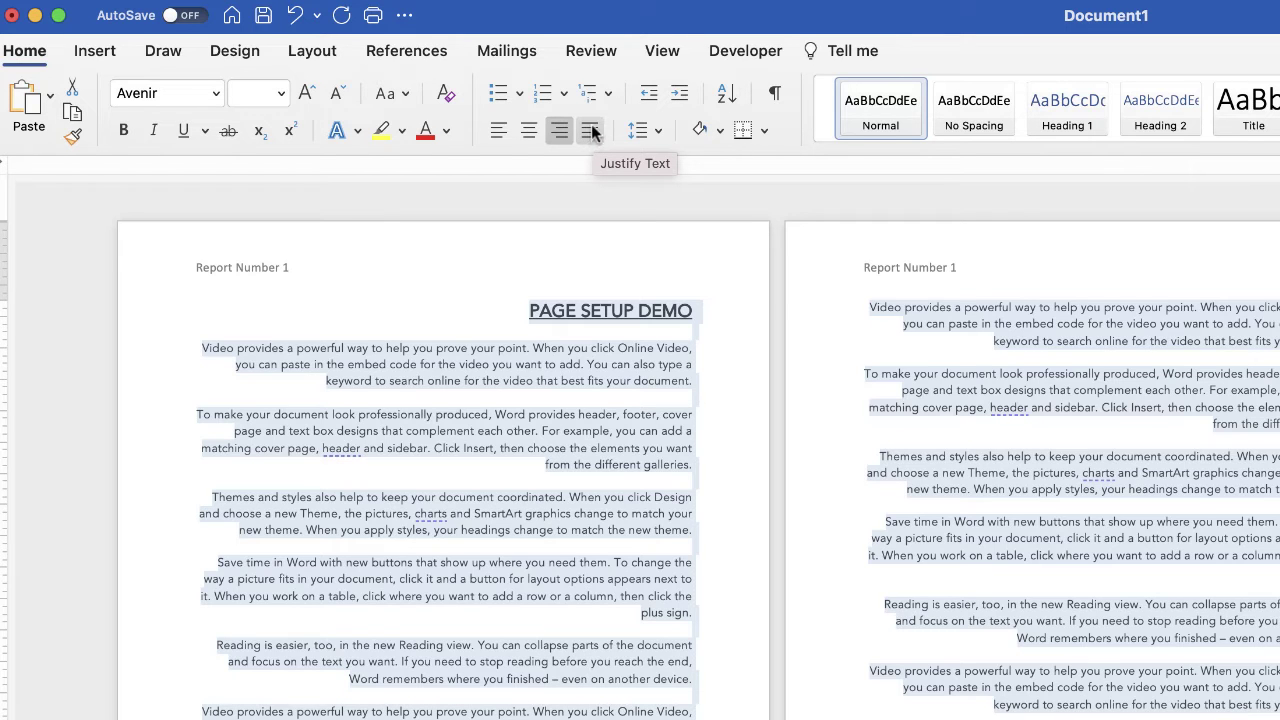
click(589, 134)
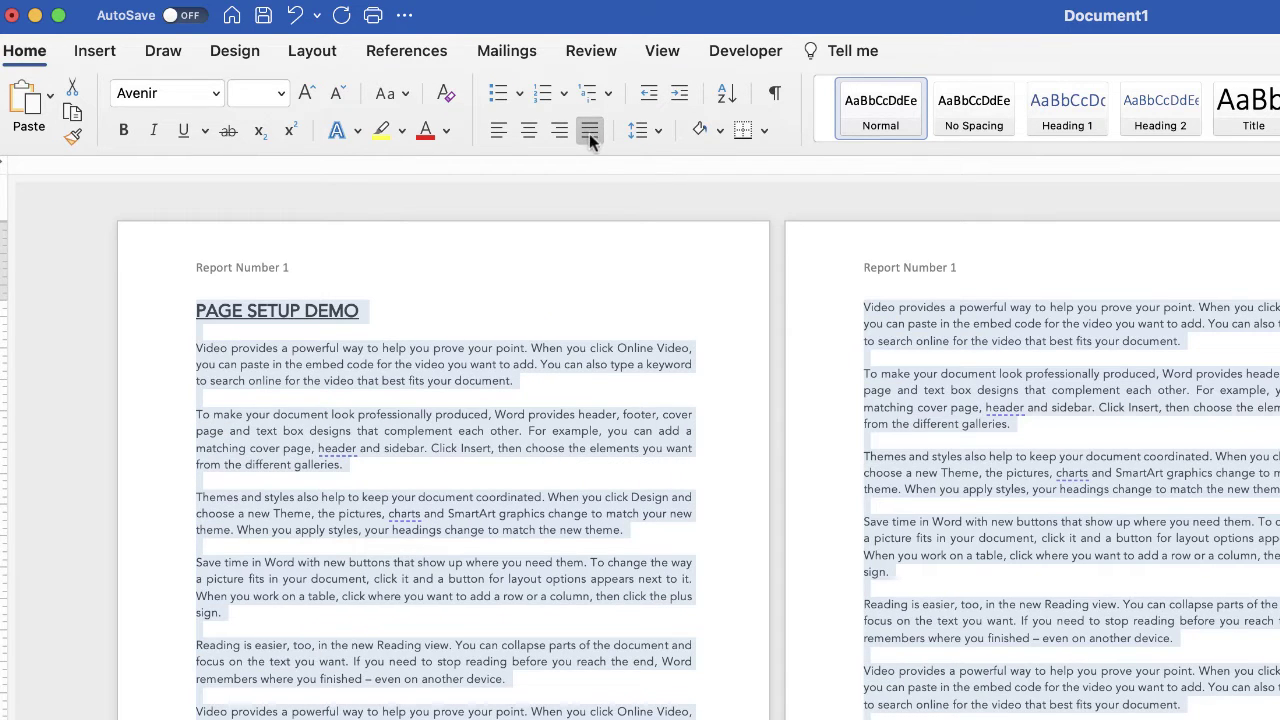
click(544, 305)
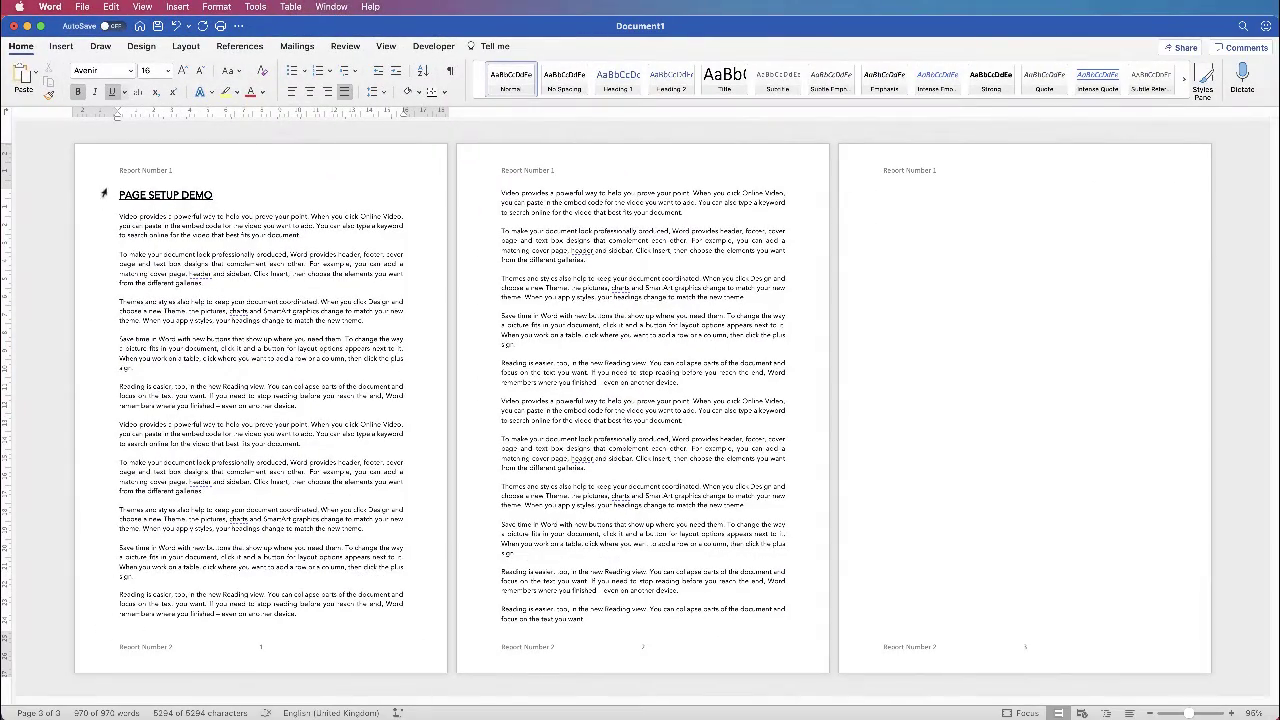
Left-align the whole document's text
click(208, 222)
key(super+a)
click(310, 91)
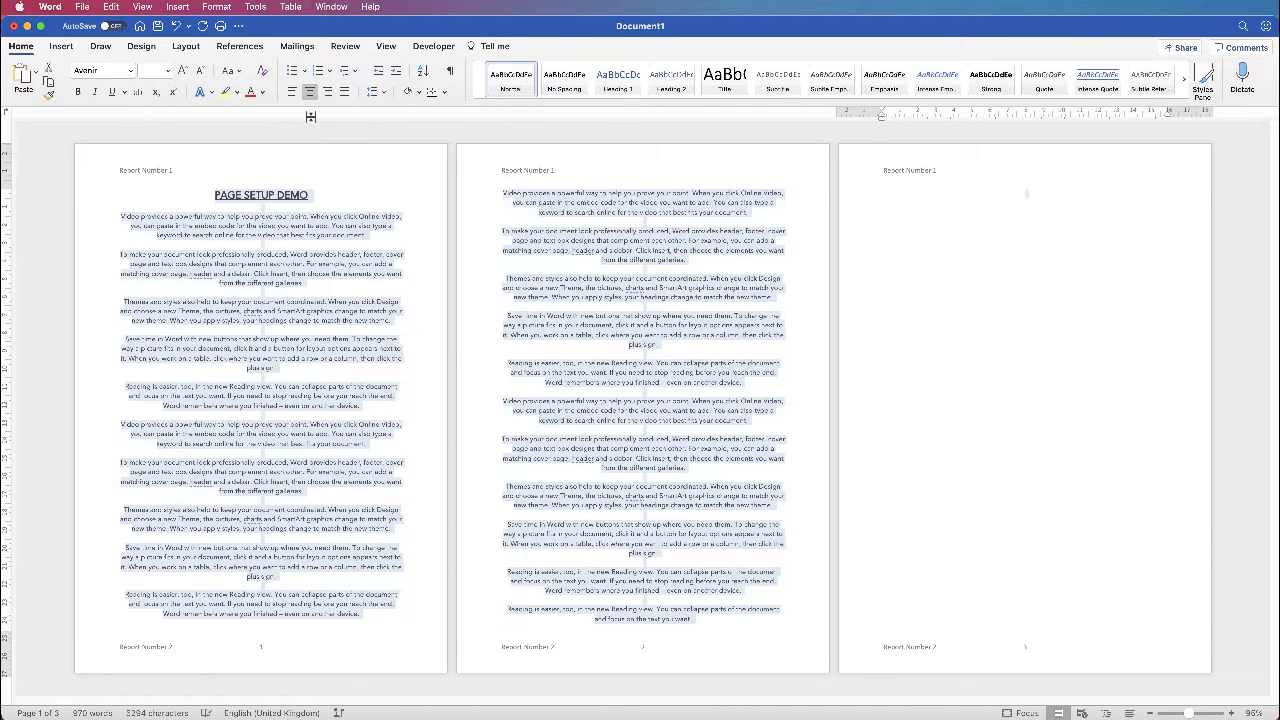
click(292, 91)
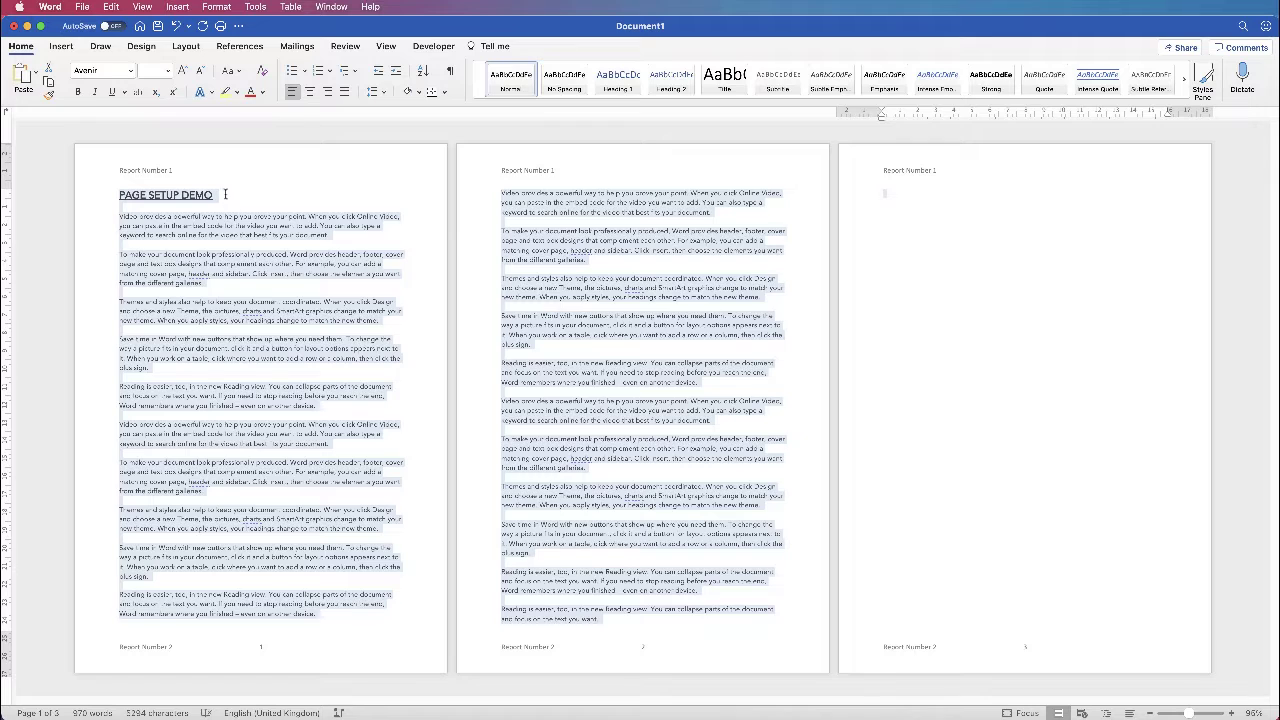
Centre the PAGE SETUP DEMO heading on page 1
click(216, 195)
drag(216, 195, 138, 200)
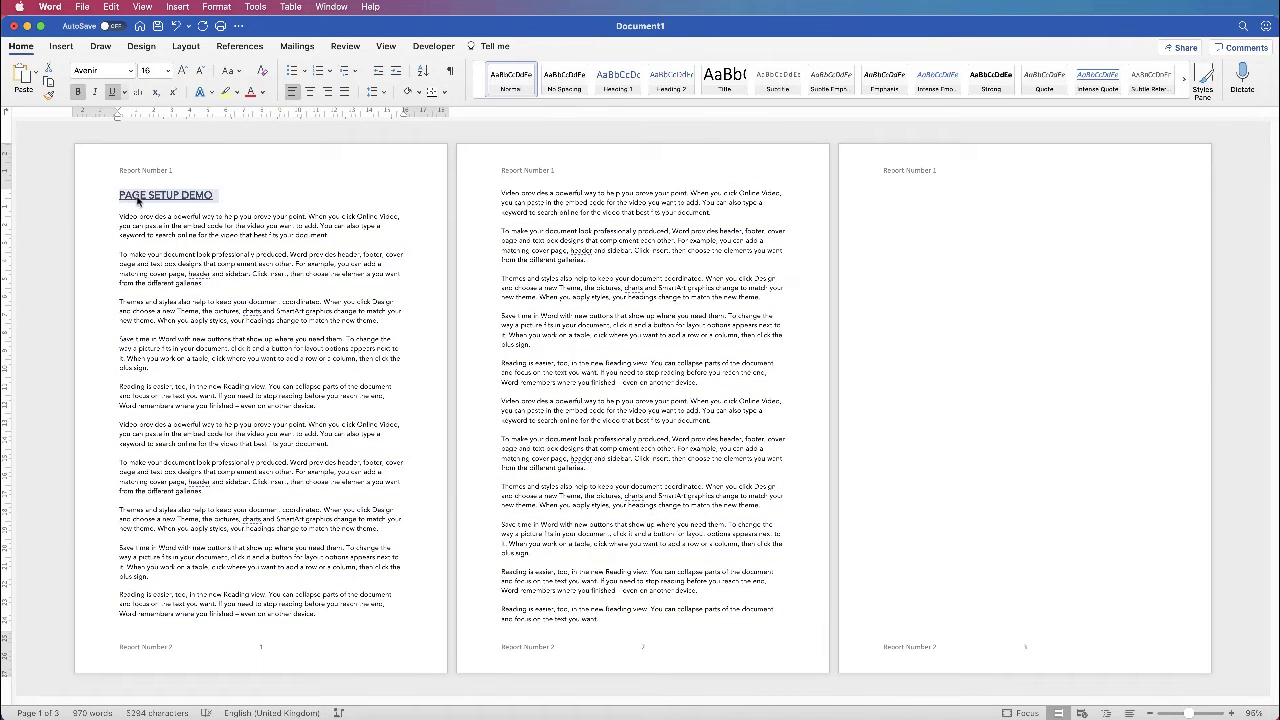
click(310, 92)
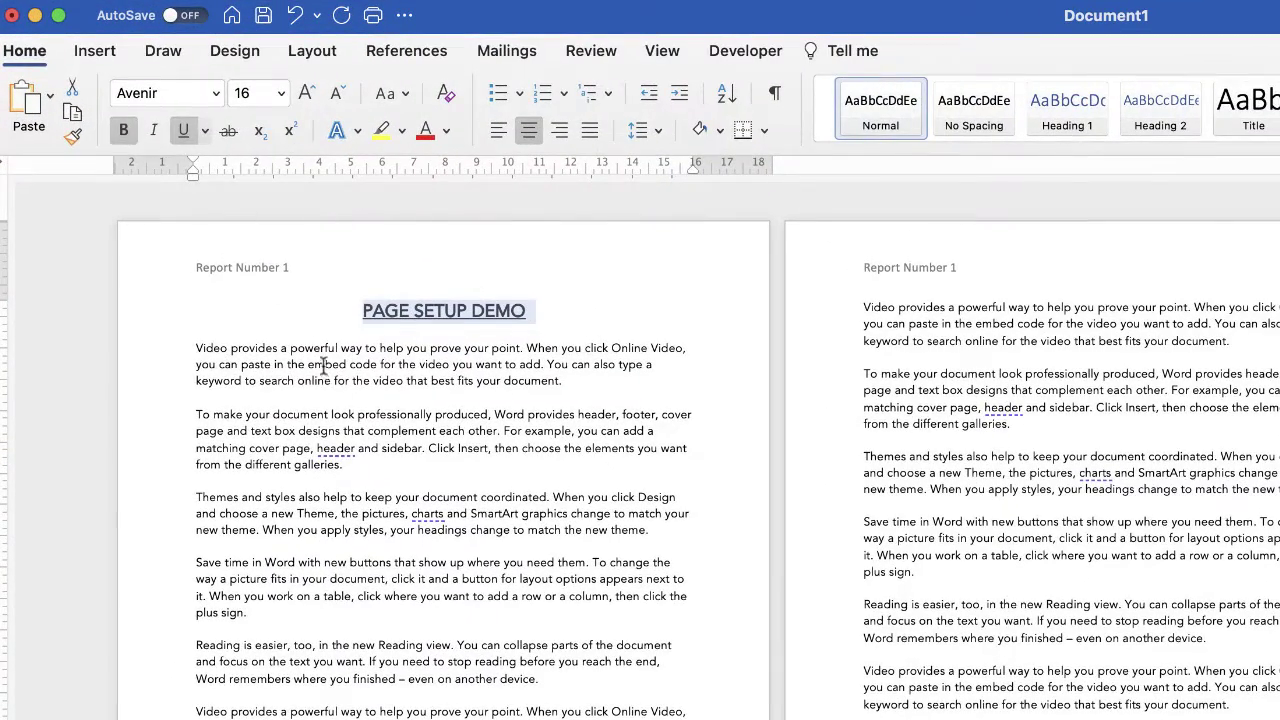
Make the PAGE SETUP DEMO title bold while keeping it underlined
click(124, 134)
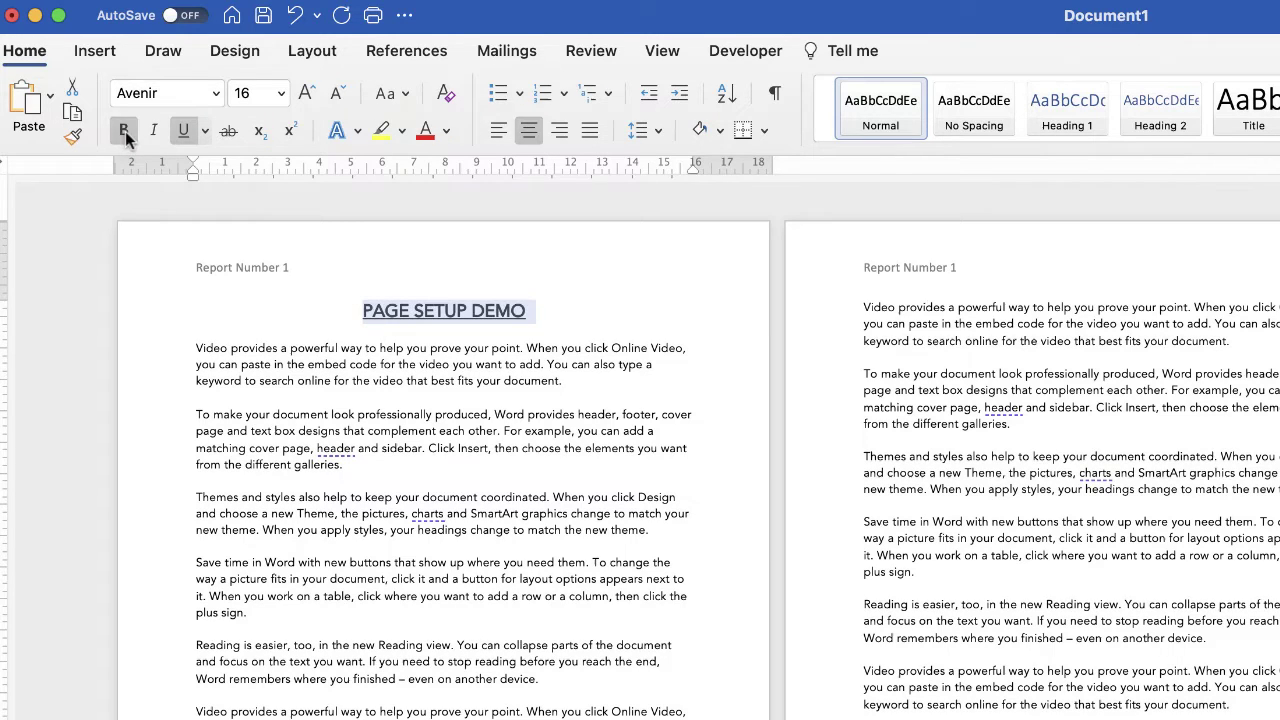
click(182, 132)
click(181, 130)
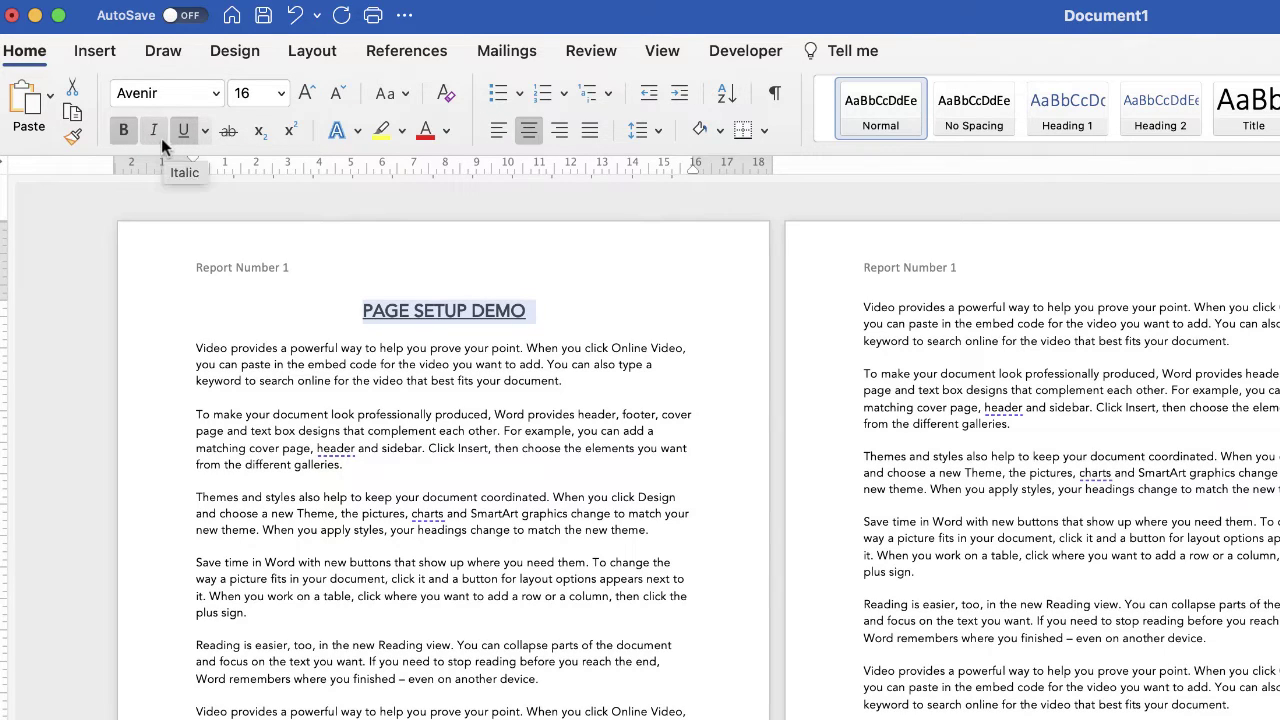
Browse the custom font colour picker's wheel, sliders, palettes and pencils without changing the colour
click(448, 133)
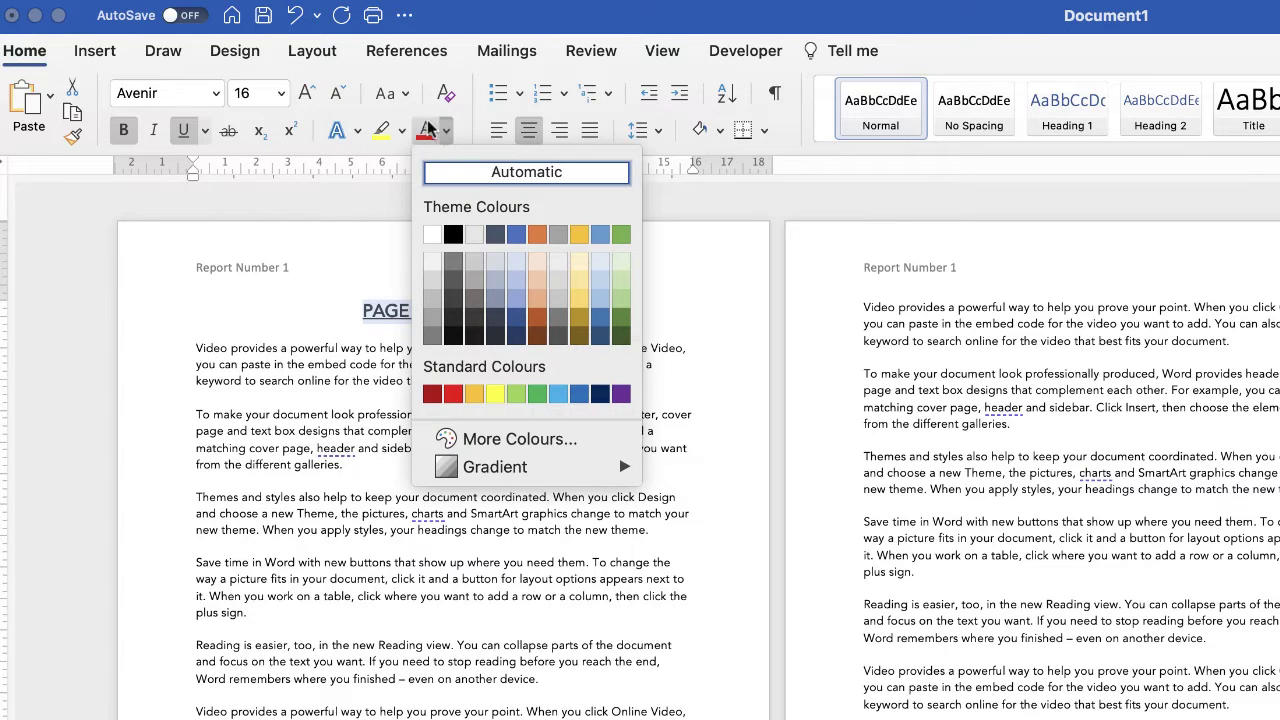
click(490, 441)
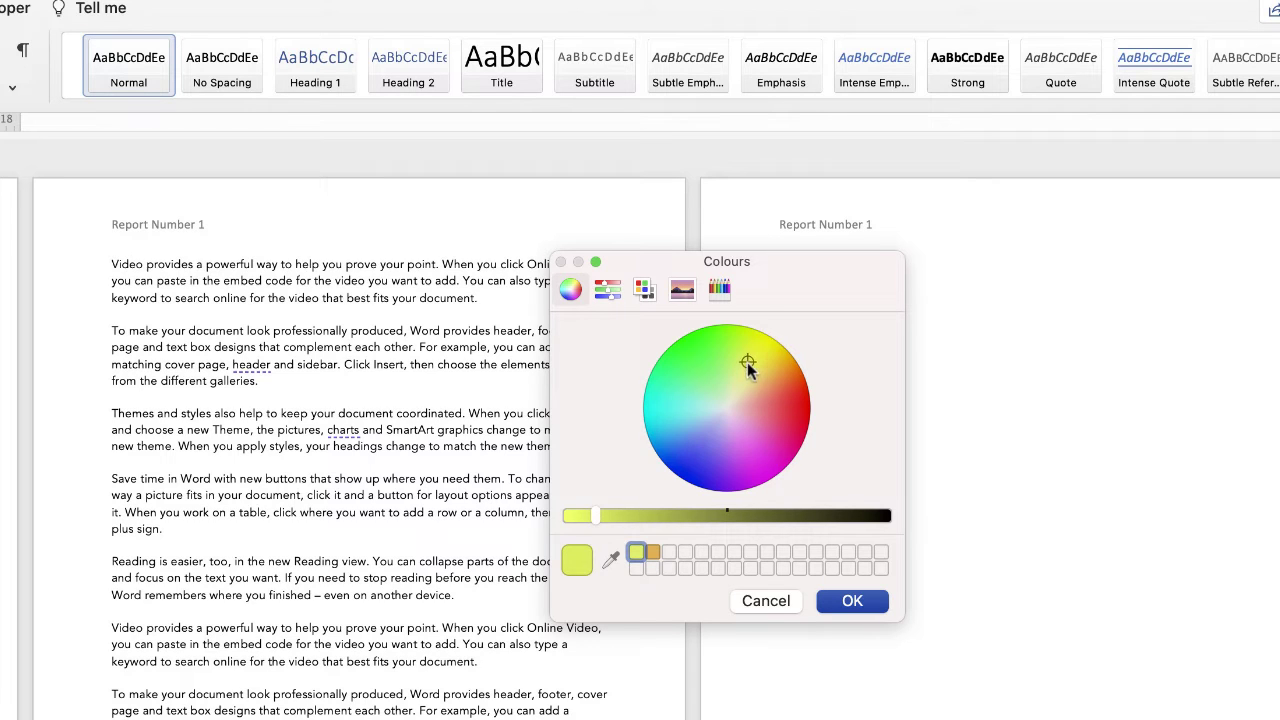
drag(747, 362, 672, 391)
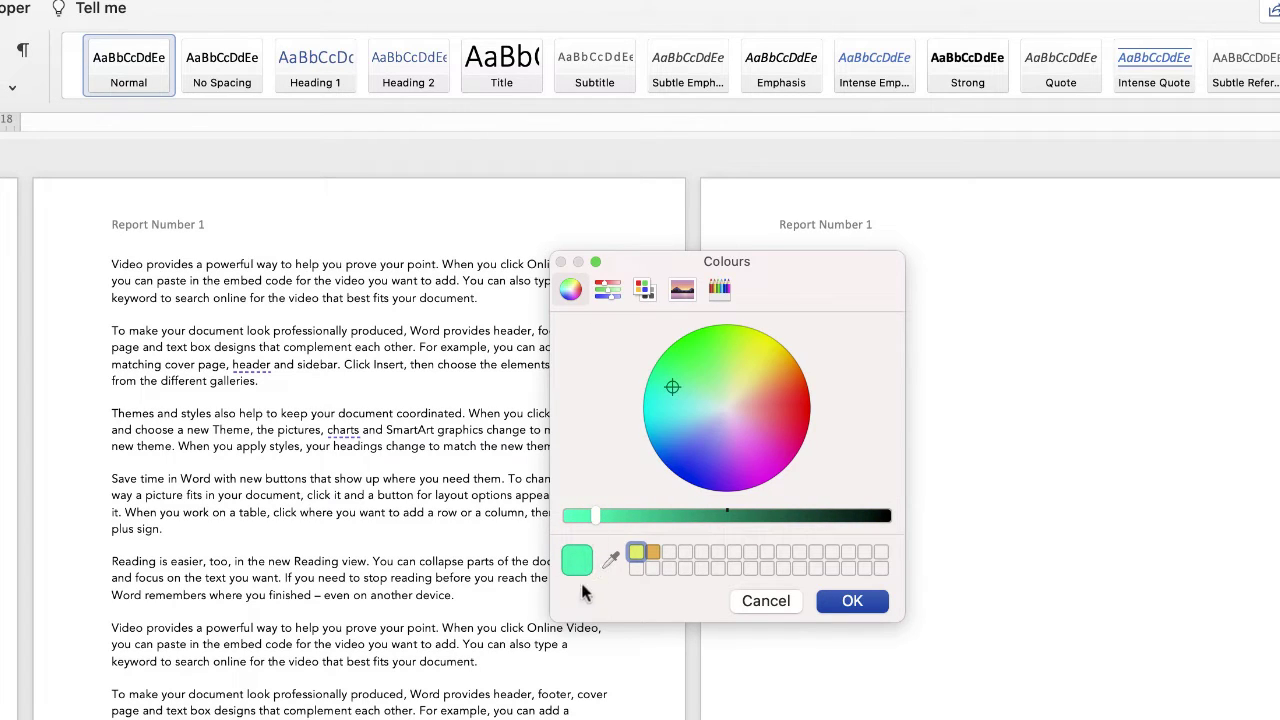
click(609, 290)
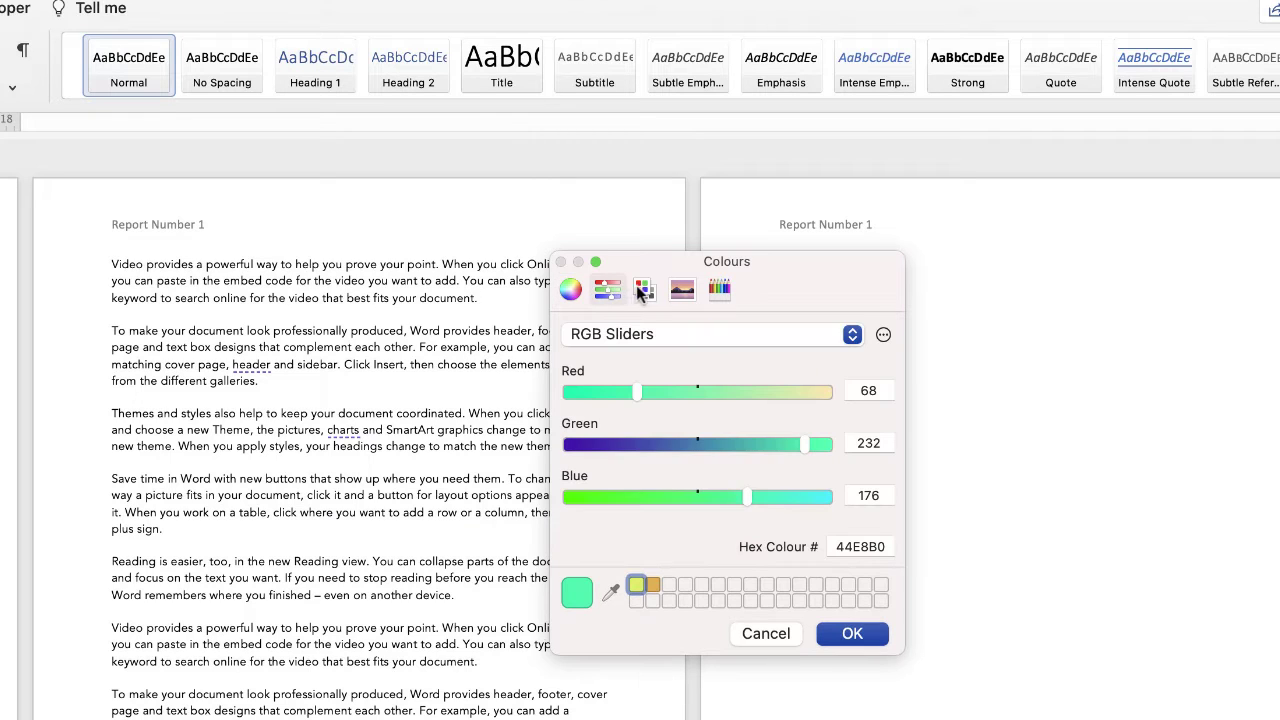
click(644, 290)
click(680, 291)
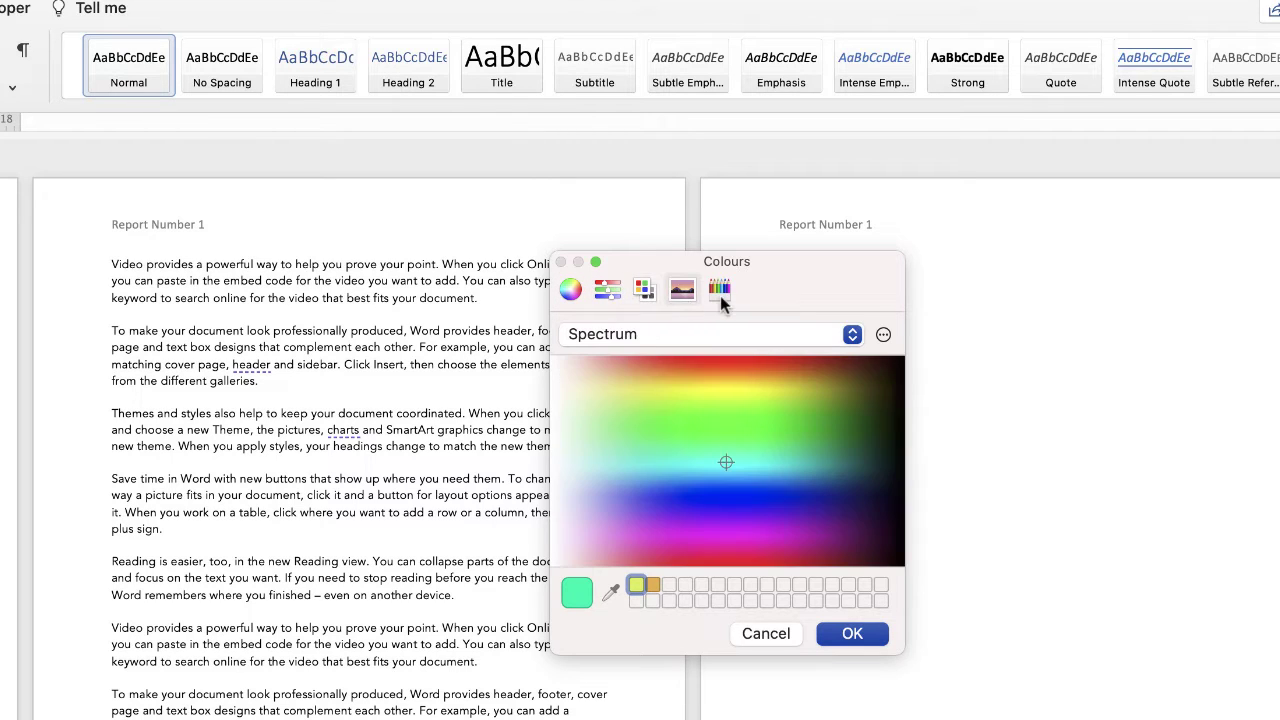
click(721, 292)
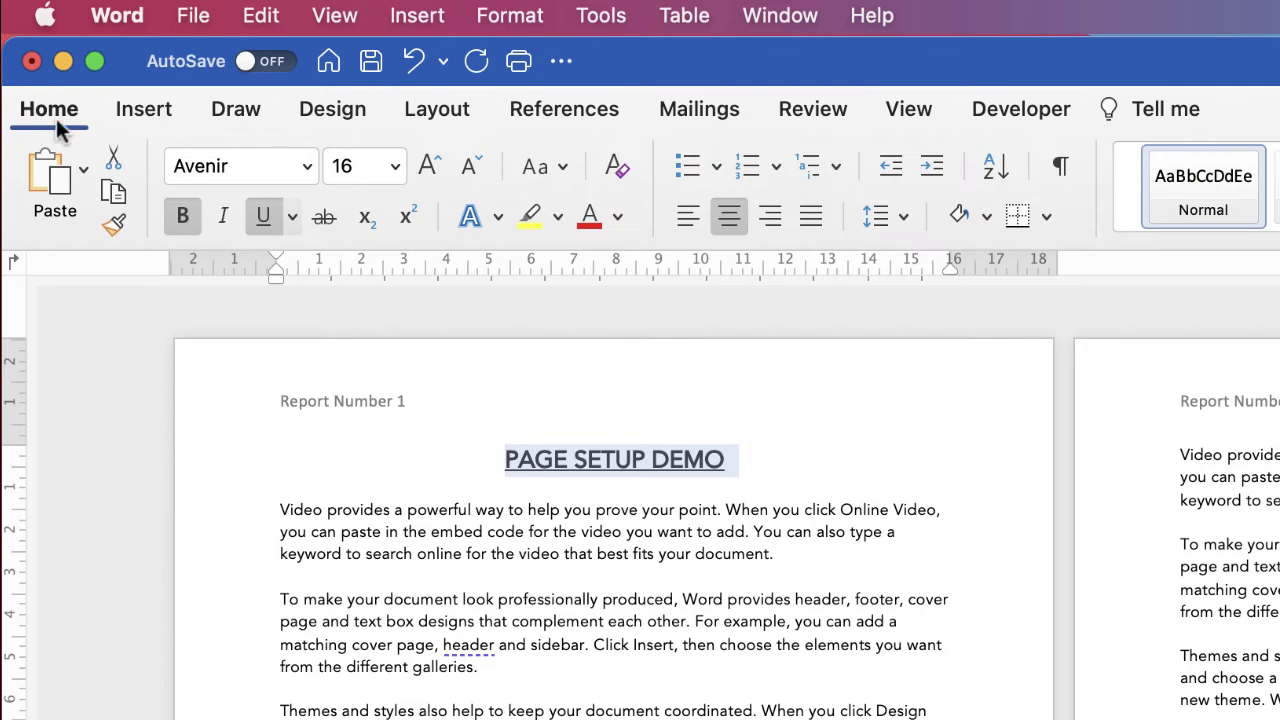
Delete page 3's empty paragraph with formatting marks shown, then hide the marks
click(1061, 170)
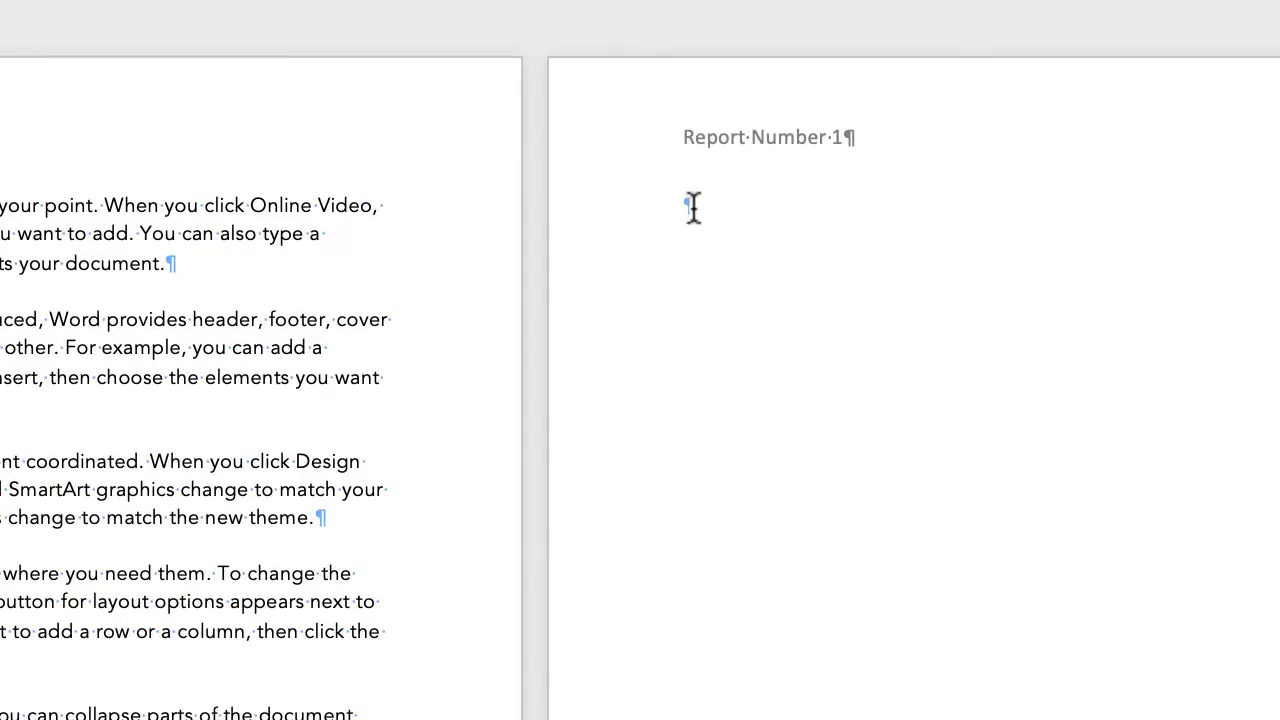
click(686, 205)
key(BackSpace)
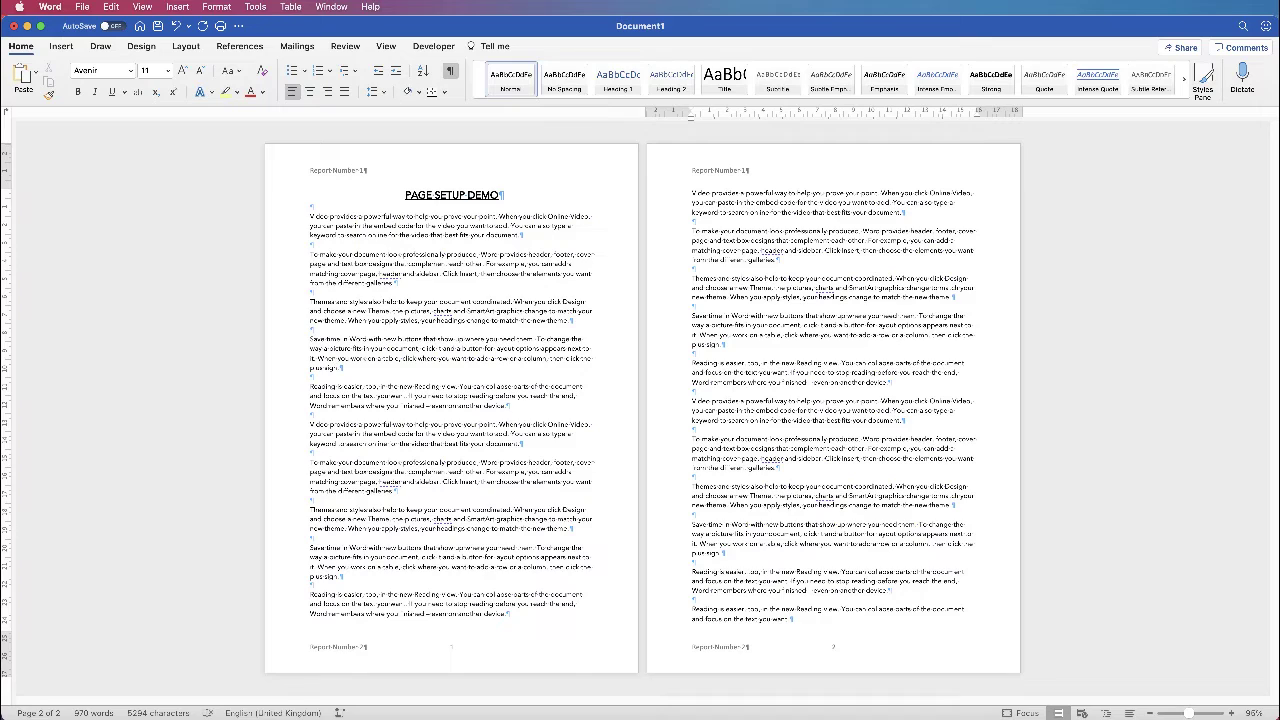
click(450, 71)
click(451, 195)
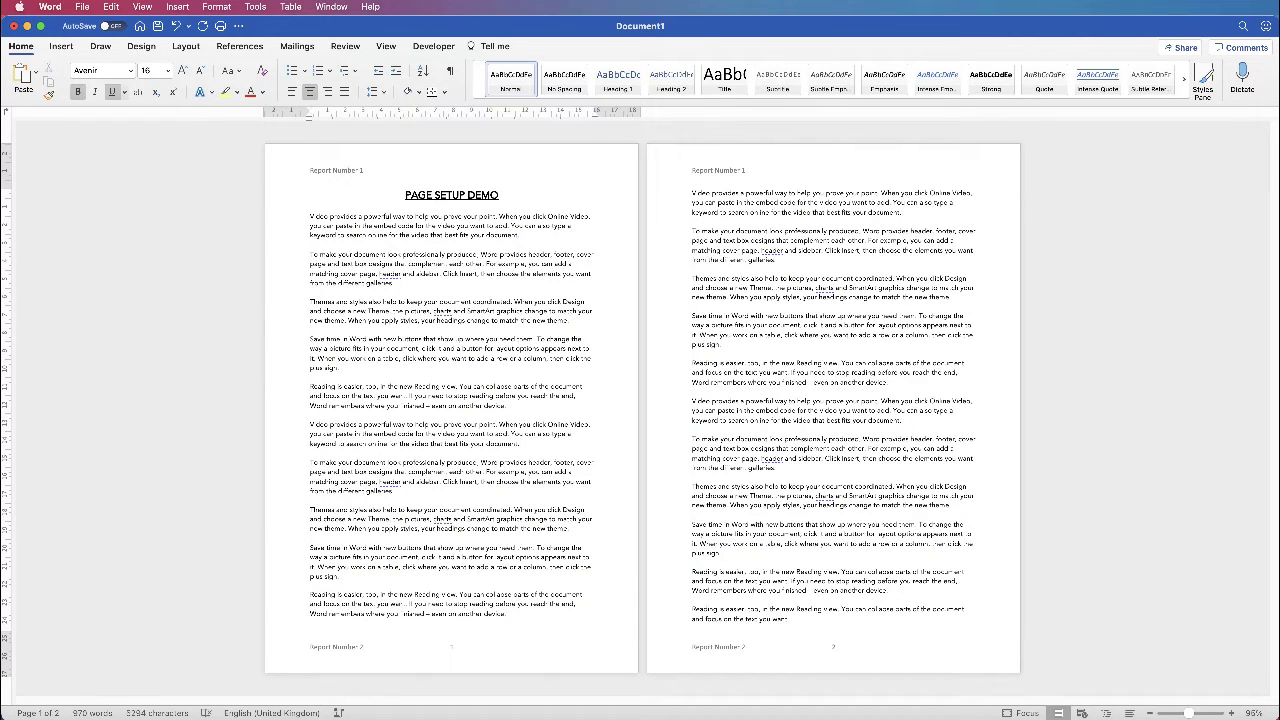